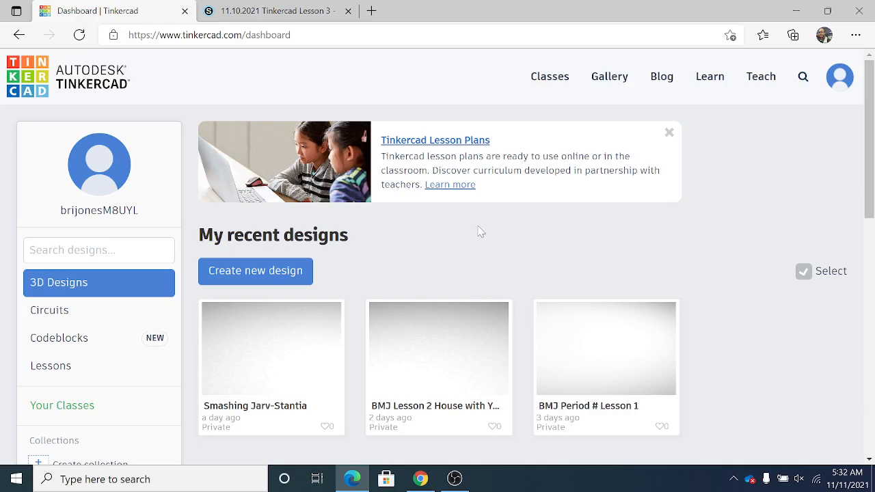
scroll(482, 220, down, 1)
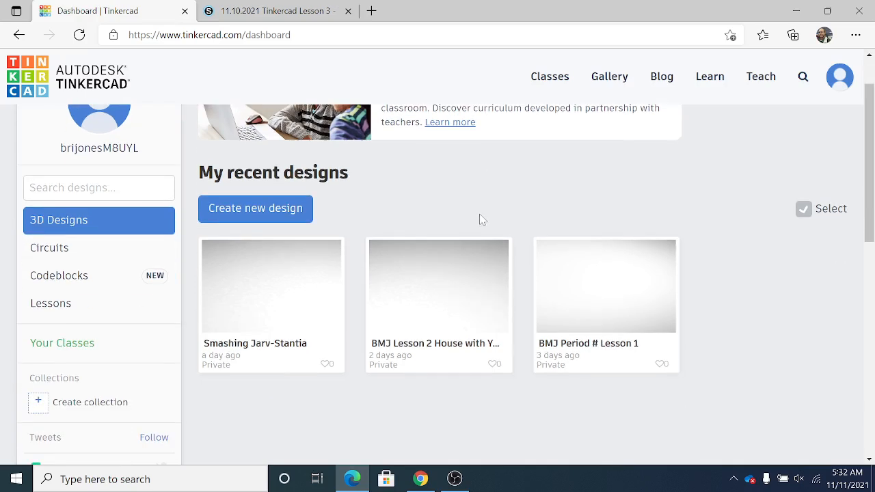
scroll(502, 219, up, 1)
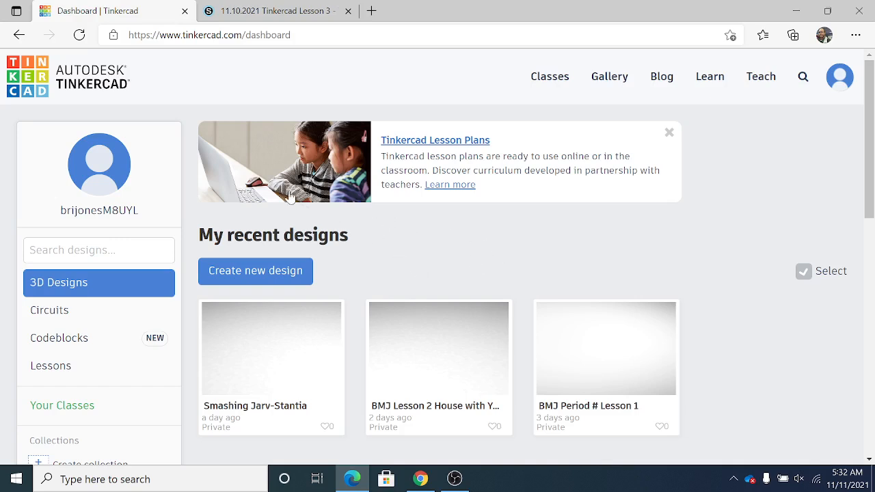
- Switch to the Schoology Tinkercad Lesson 3 page and show its instruction video in picture-in-picture
click(291, 11)
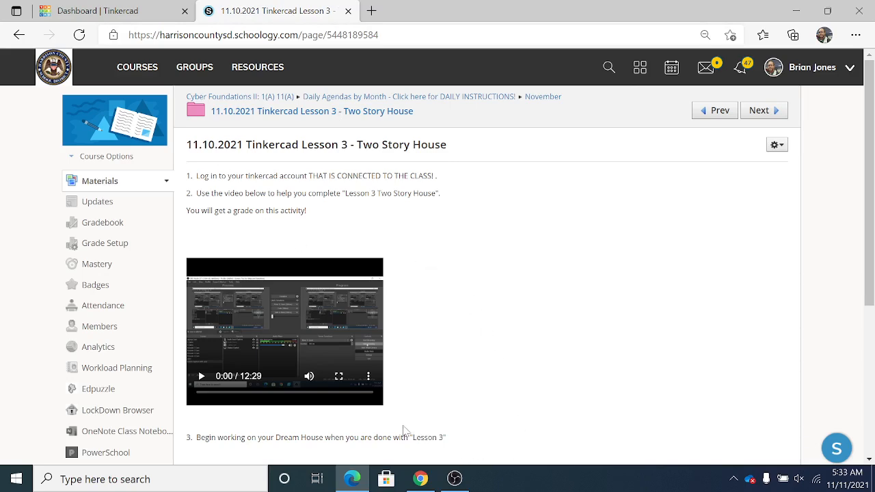
click(369, 376)
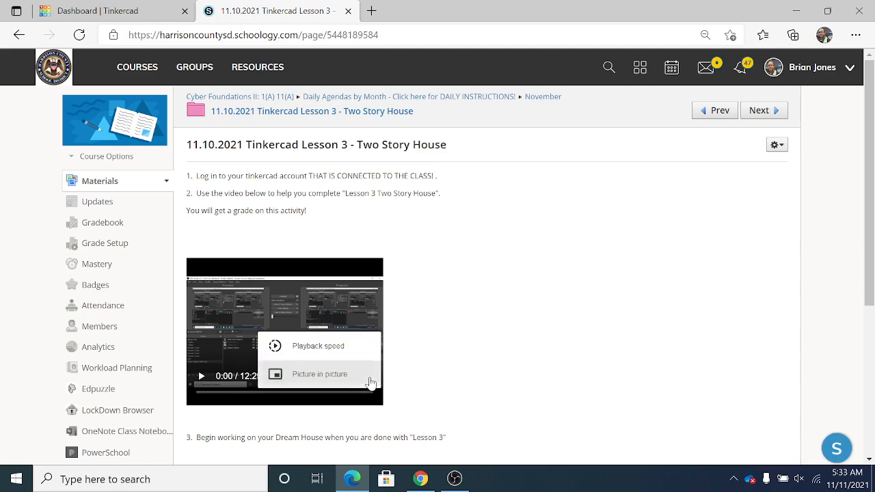
click(340, 383)
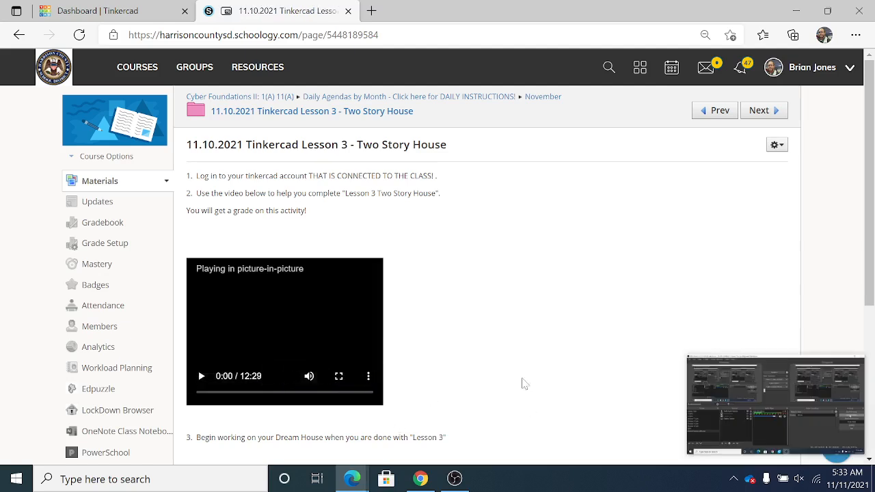
- Return to the Tinkercad dashboard, enlarge the floating lesson video and reposition it over the upper part of the page
click(100, 17)
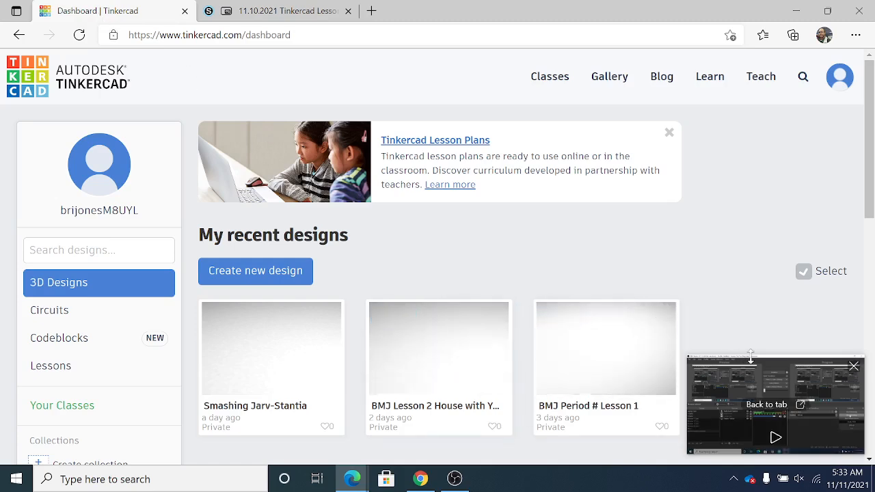
drag(756, 357, 756, 303)
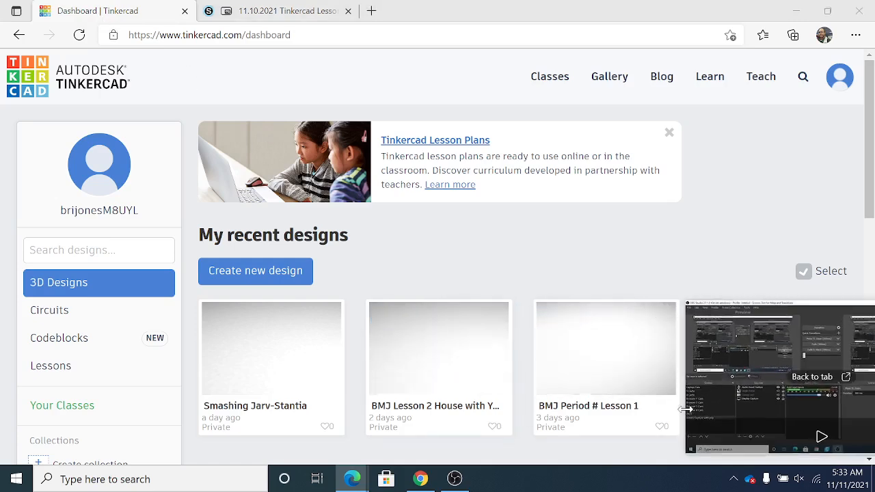
drag(689, 406, 642, 401)
drag(741, 265, 740, 221)
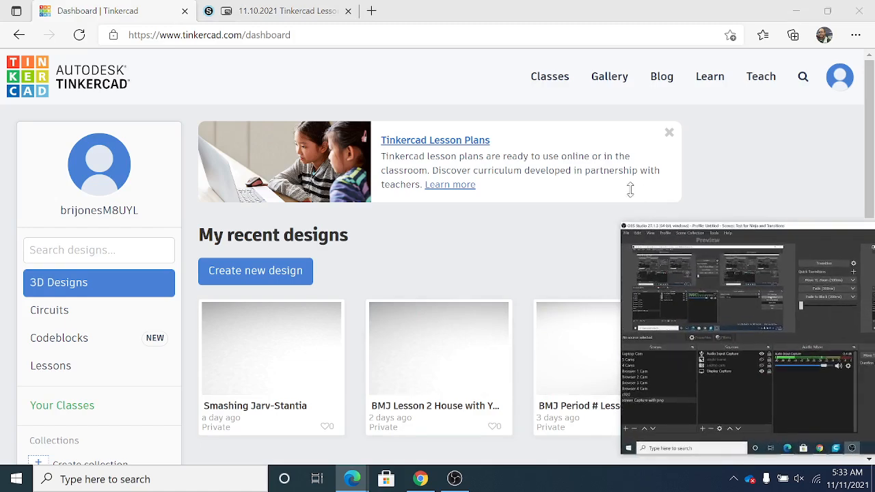
drag(672, 236, 452, 107)
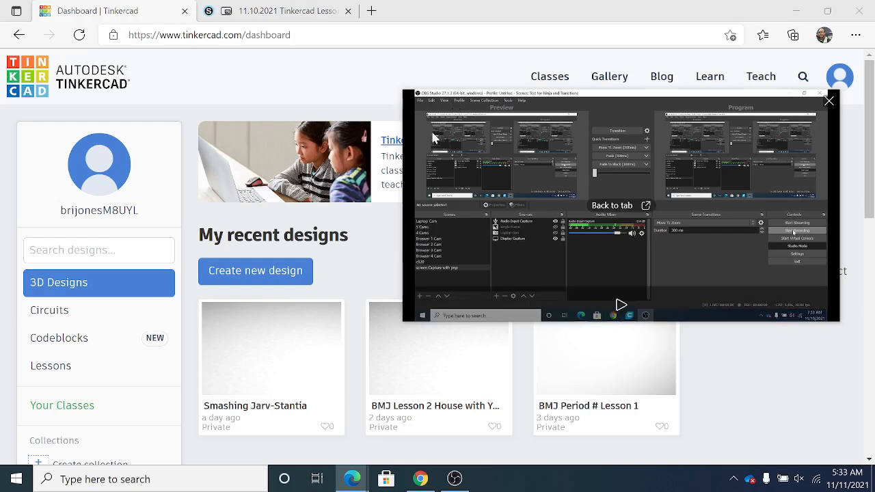
drag(403, 198, 519, 203)
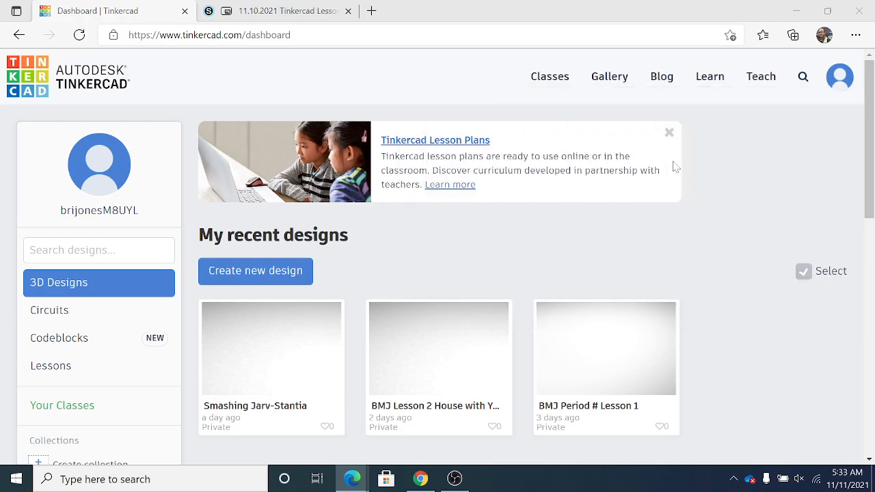
scroll(674, 180, down, 4)
scroll(675, 189, up, 3)
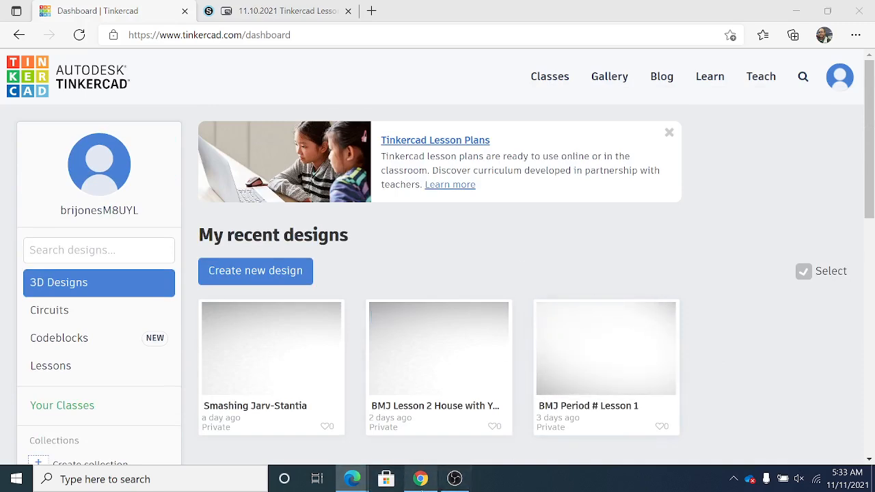
- Bring the lesson video back into picture-in-picture from the Schoology page and shrink the floating window
click(287, 11)
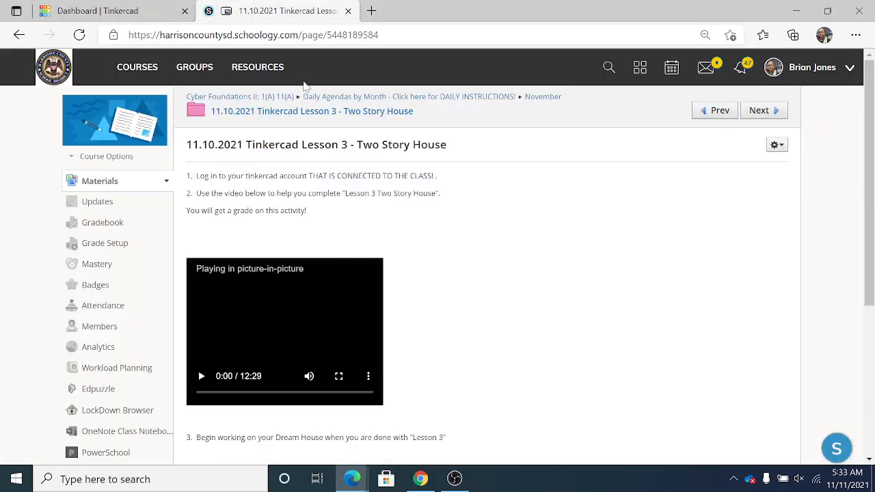
click(373, 387)
click(362, 376)
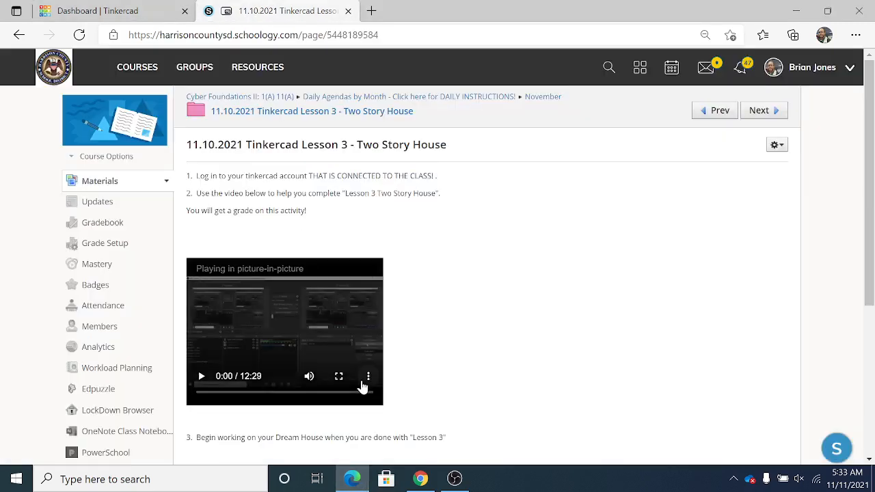
click(369, 387)
click(362, 374)
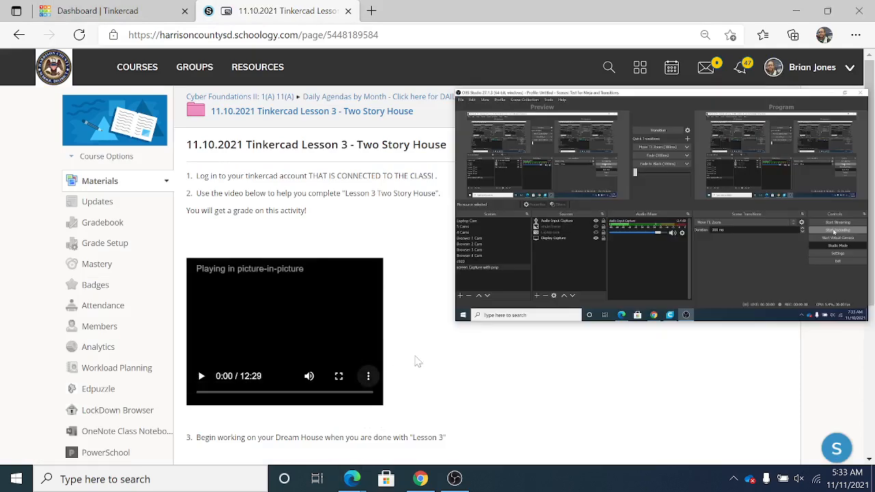
drag(458, 220, 535, 236)
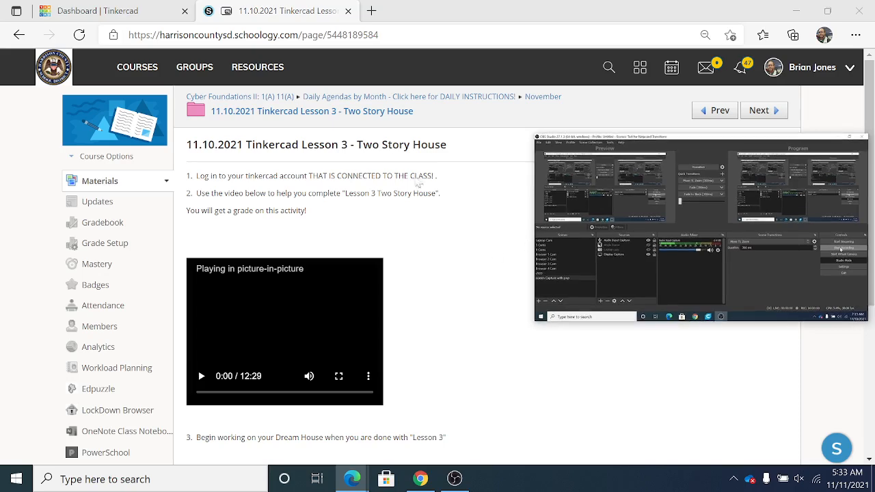
- Return to the Tinkercad dashboard and close the floating lesson video
click(137, 11)
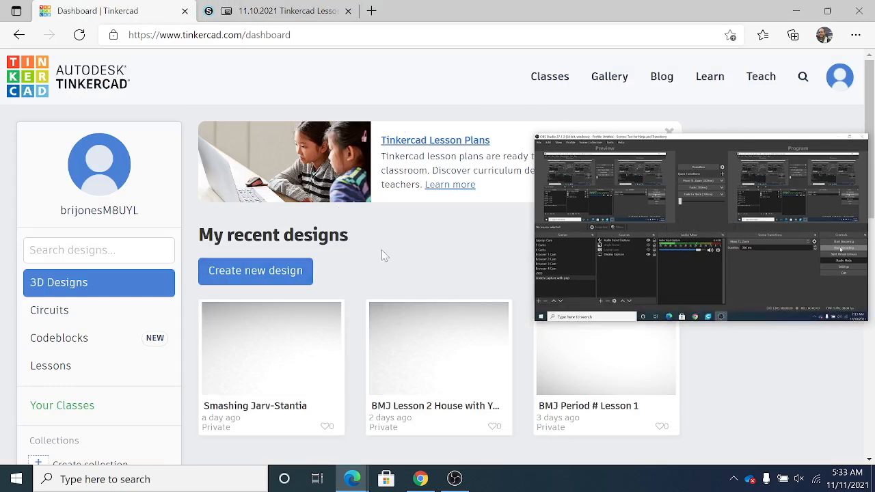
mouse_move(721, 237)
mouse_move(660, 258)
mouse_move(689, 300)
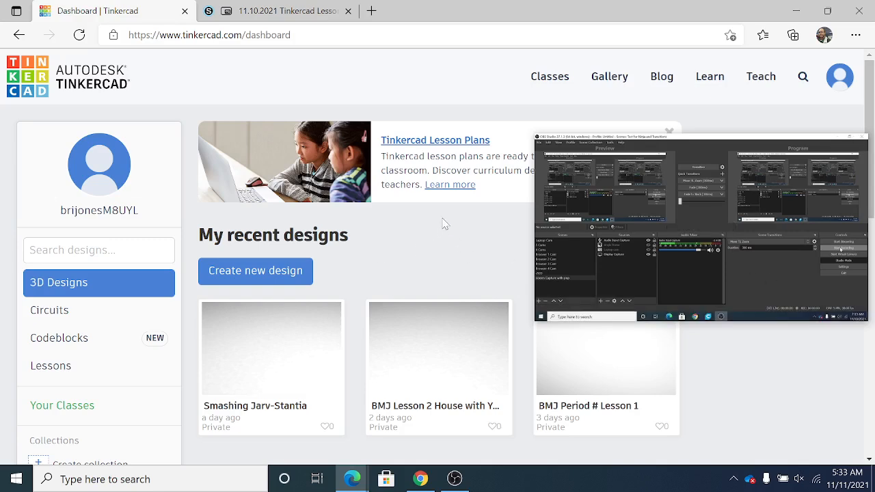
click(861, 154)
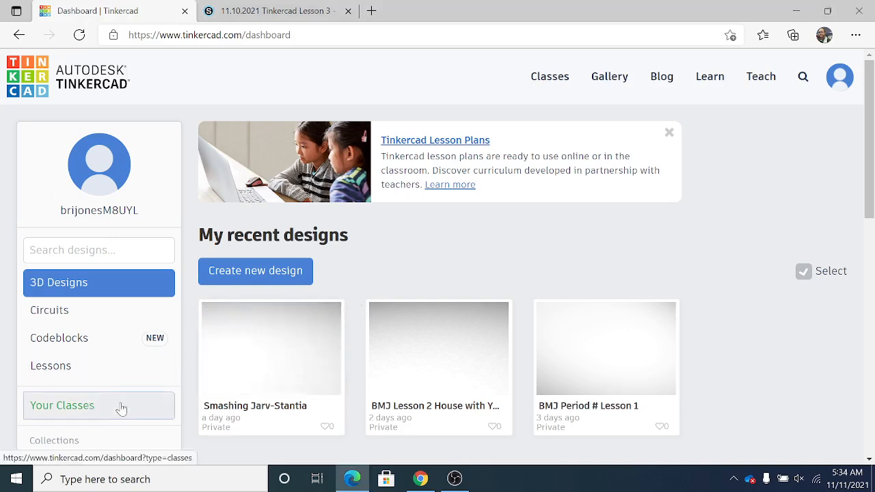
- Open the 1st Period 2021 class and show its activities
click(81, 409)
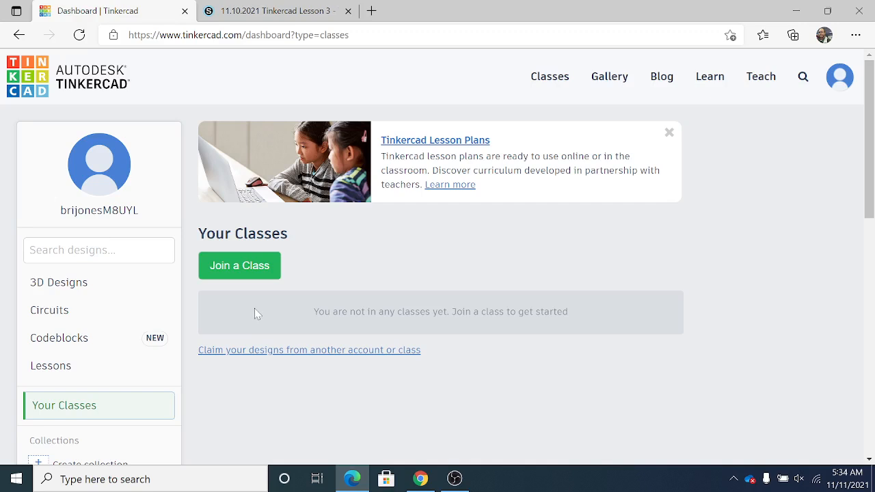
click(551, 81)
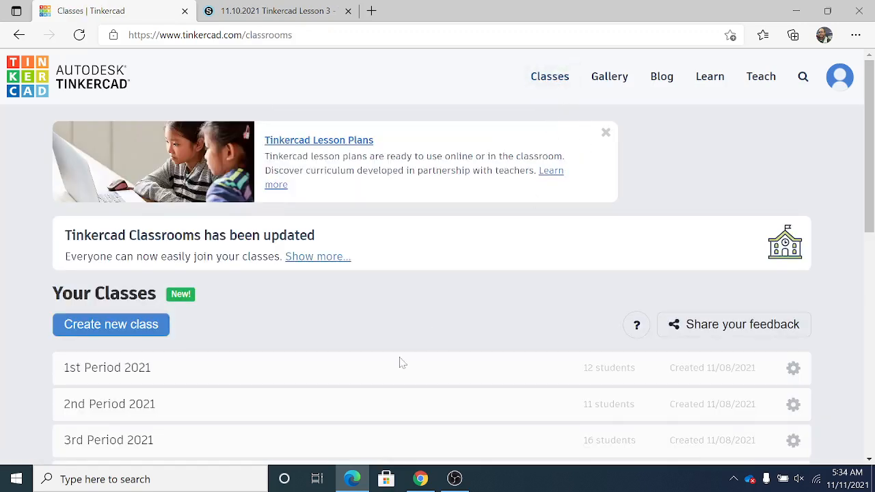
click(103, 368)
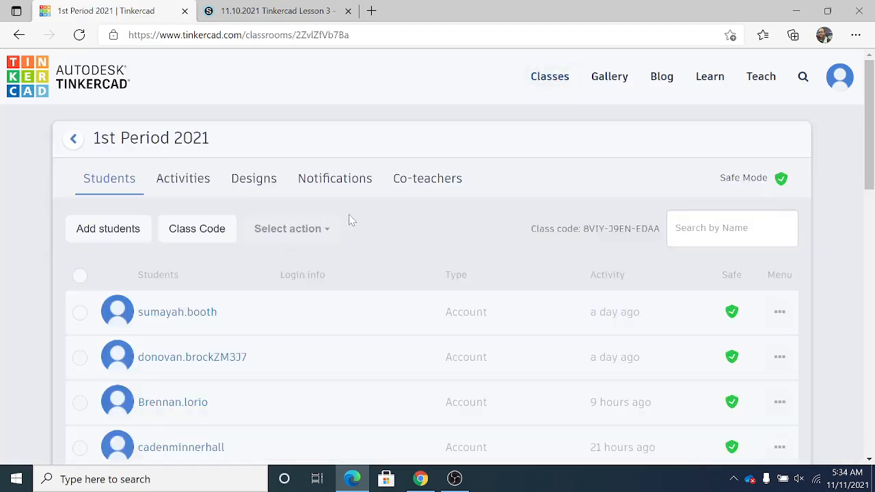
click(183, 180)
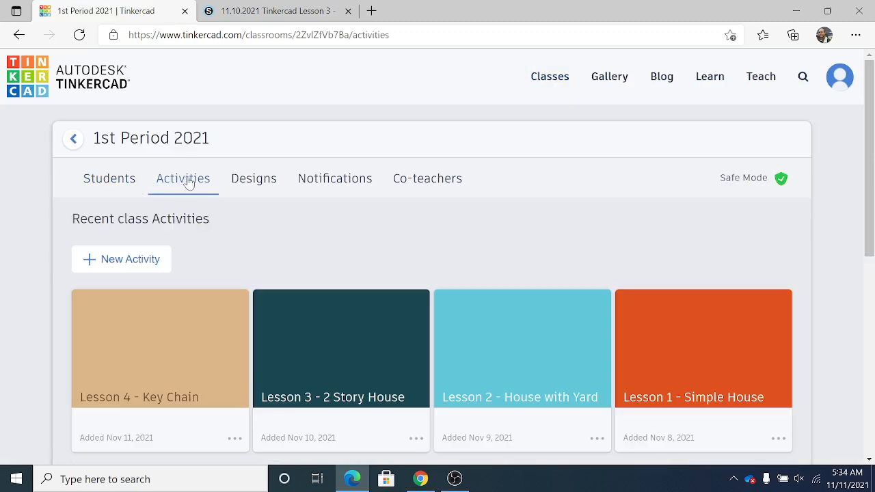
- Open the Lesson 4 - Key Chain activity and create a new 3D design in it
scroll(190, 184, down, 2)
click(166, 250)
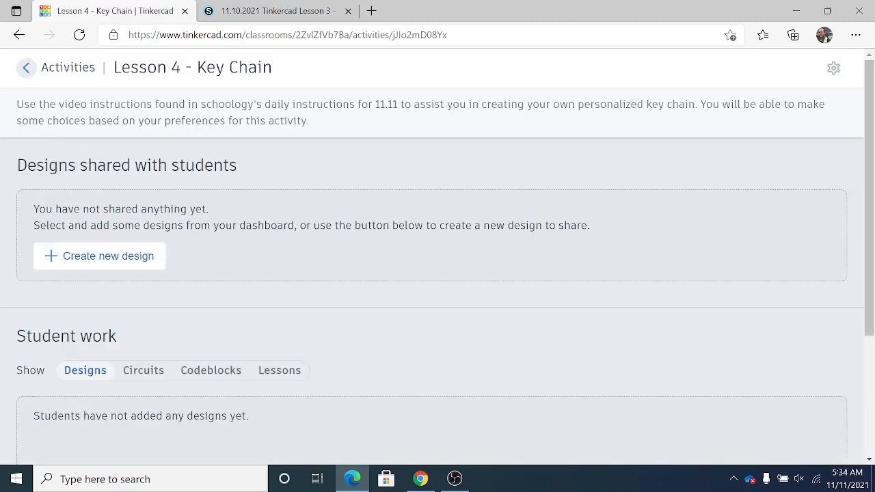
click(99, 257)
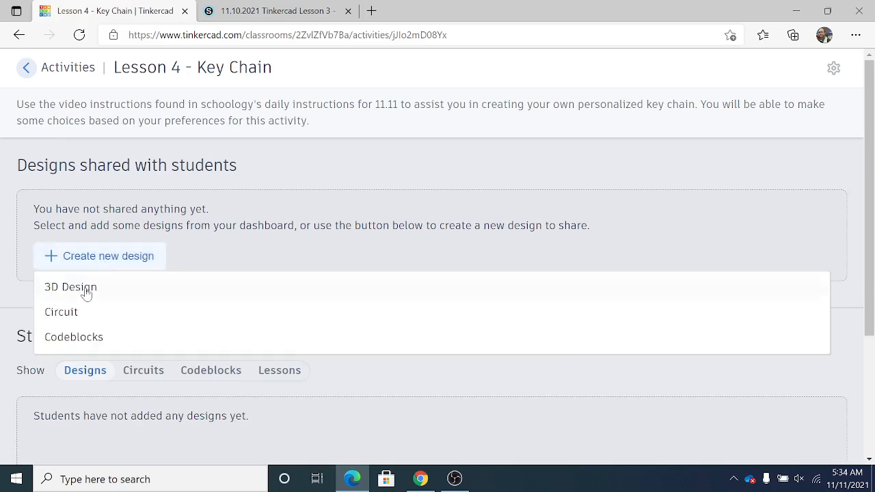
click(88, 290)
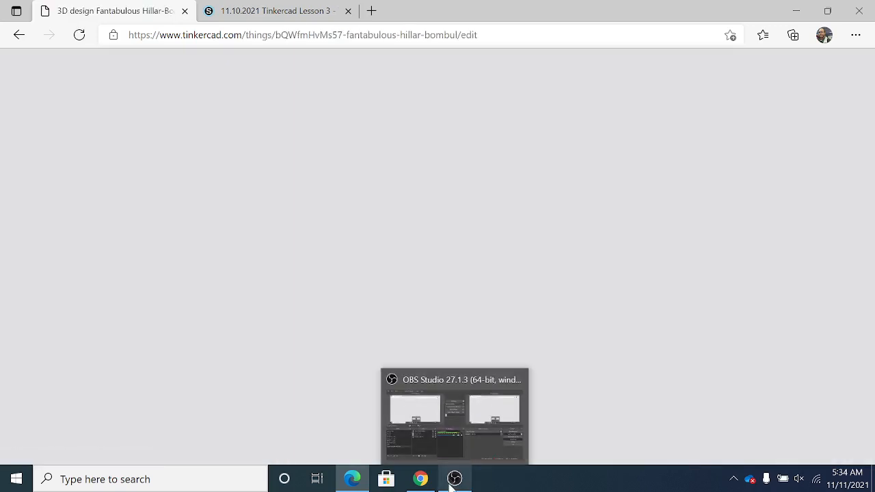
click(454, 479)
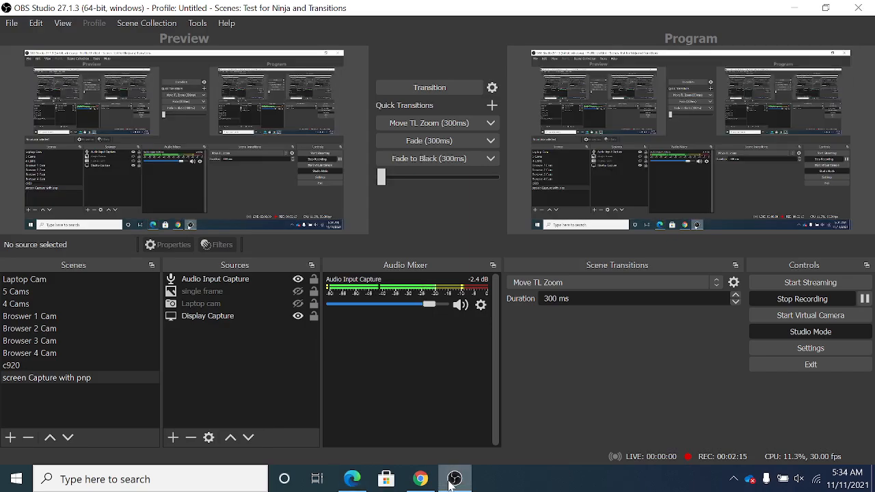
click(793, 8)
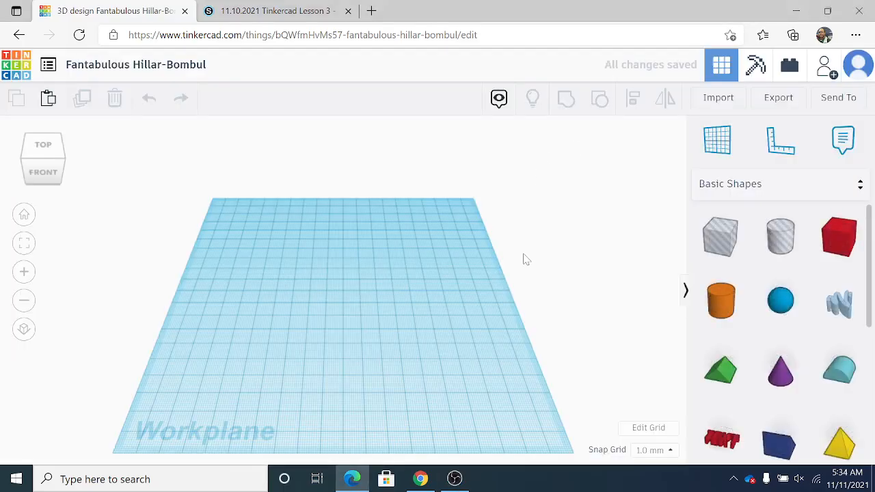
- Place a solid red box on the workplane near its back-left corner
scroll(525, 254, down, 3)
scroll(527, 253, up, 1)
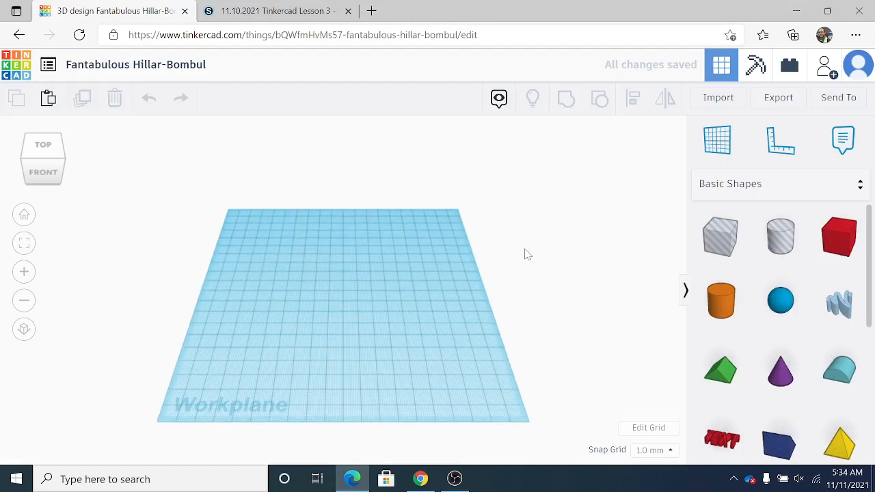
right_drag(525, 250, 512, 219)
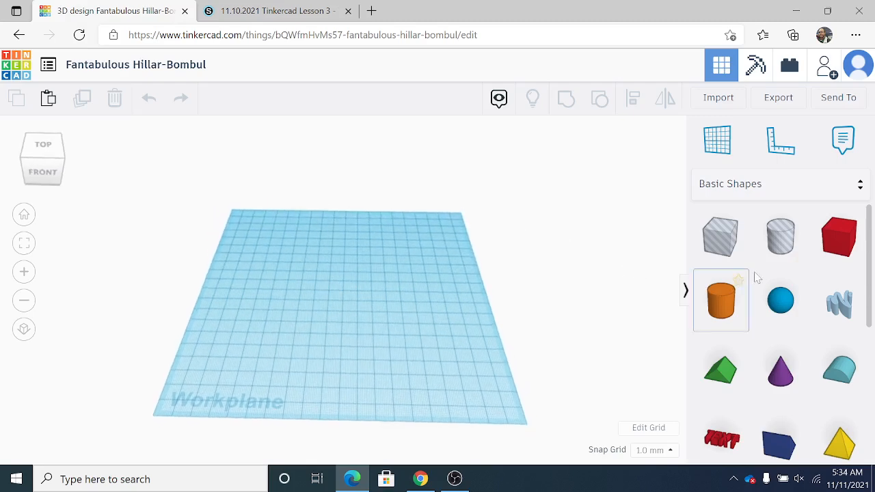
drag(839, 236, 271, 261)
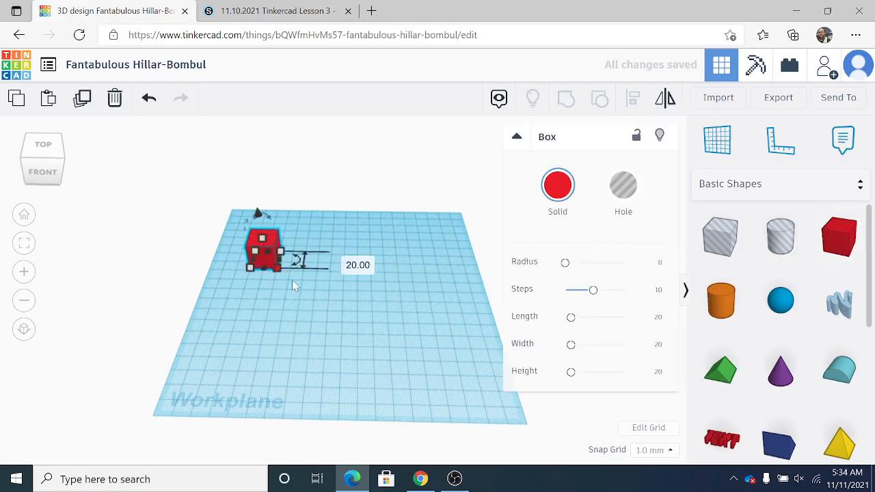
click(326, 308)
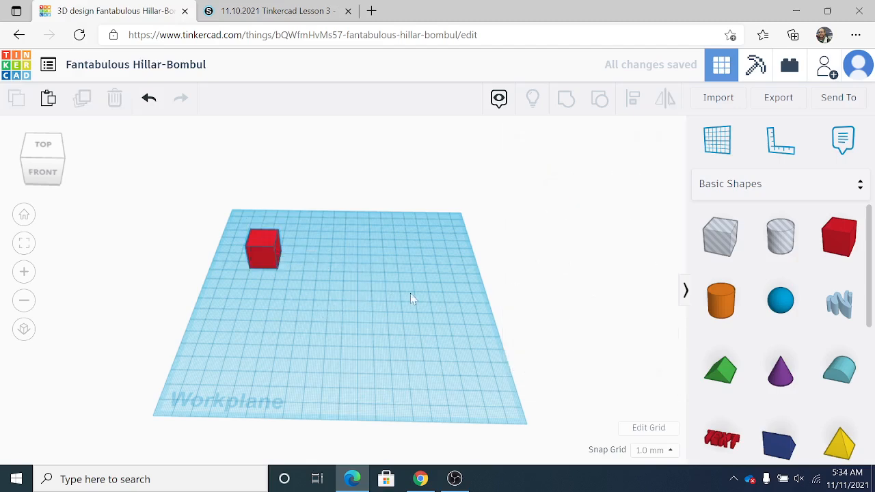
- Place a solid orange cylinder near the back of the workplane, to the right of the red box
right_drag(410, 293, 418, 296)
scroll(387, 294, down, 3)
scroll(387, 295, up, 4)
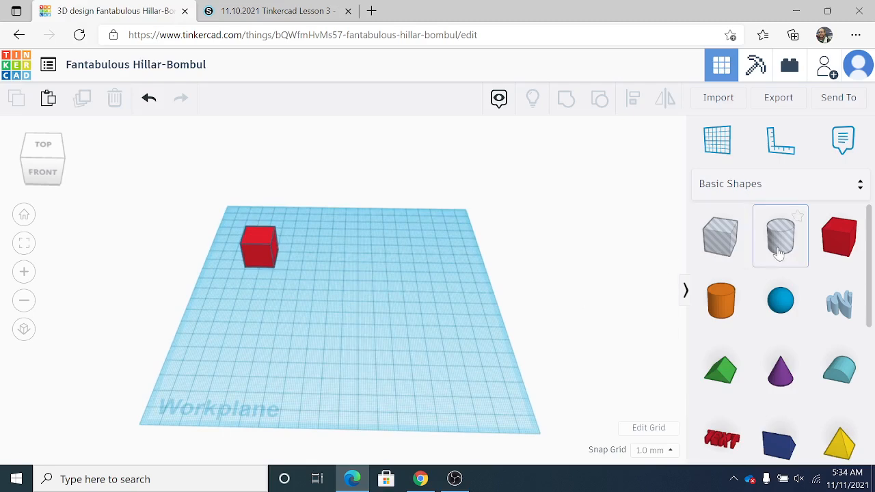
drag(719, 299, 396, 266)
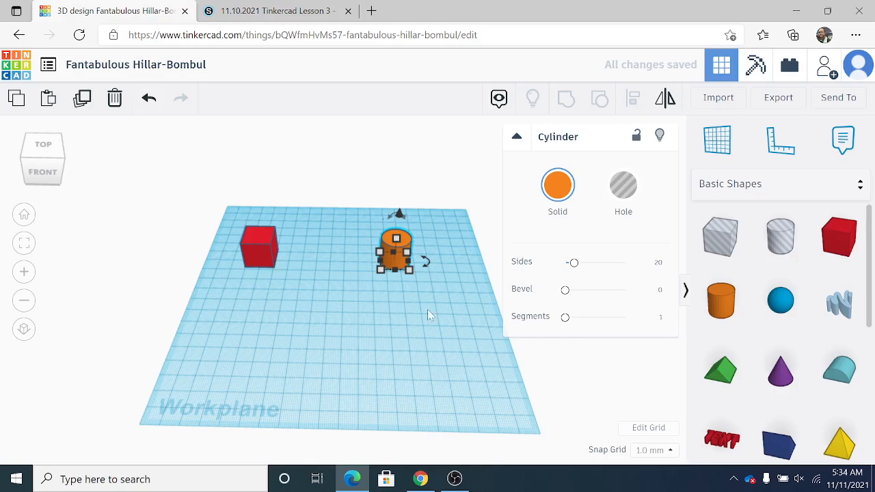
- Widen the orange cylinder, flatten it into a thin disc and move it by about -39 mm and 27 mm on the workplane
right_drag(427, 309, 347, 305)
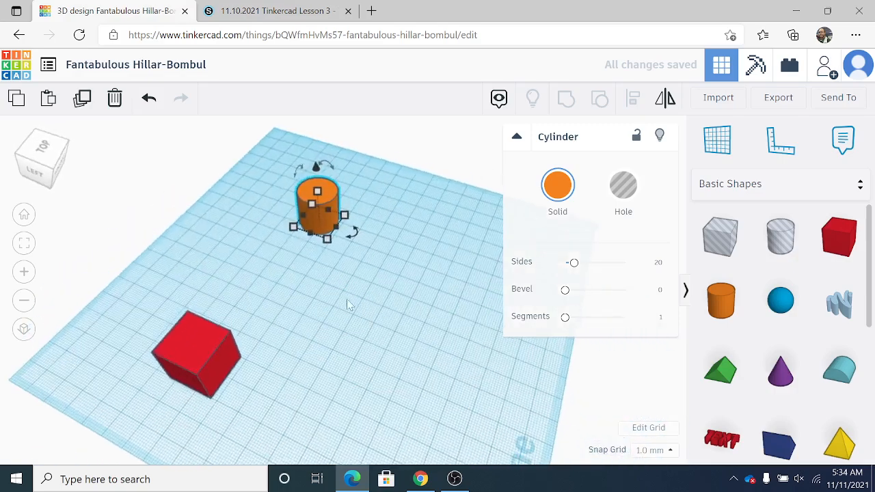
drag(327, 238, 374, 298)
drag(340, 228, 278, 187)
click(347, 287)
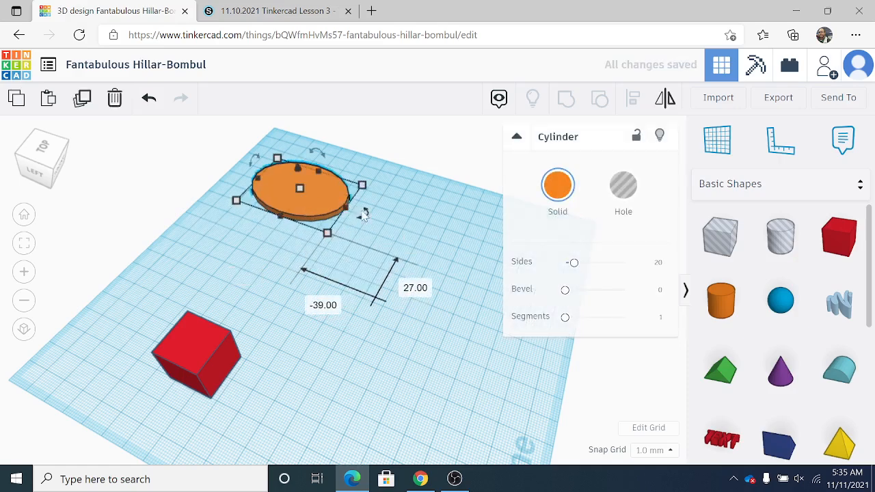
- Widen the red box slightly and lengthen it to 81 mm toward the front of the workplane
right_drag(355, 361, 324, 307)
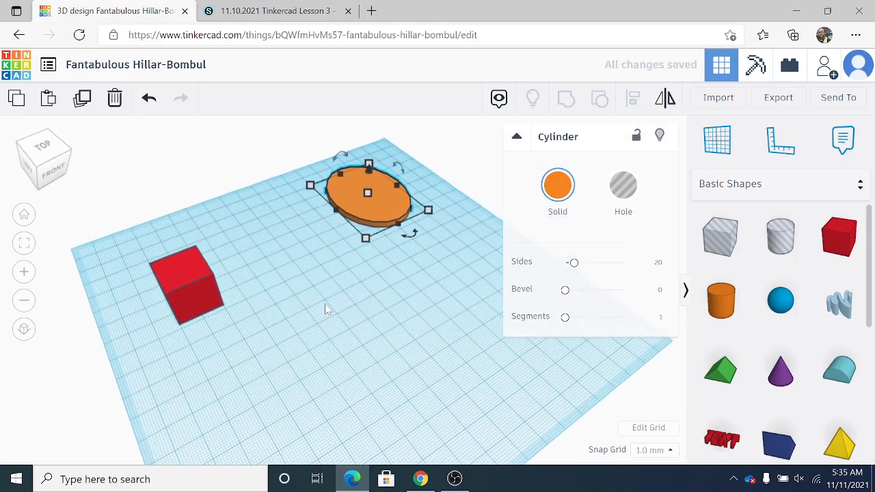
click(324, 307)
click(182, 267)
right_drag(338, 351, 276, 355)
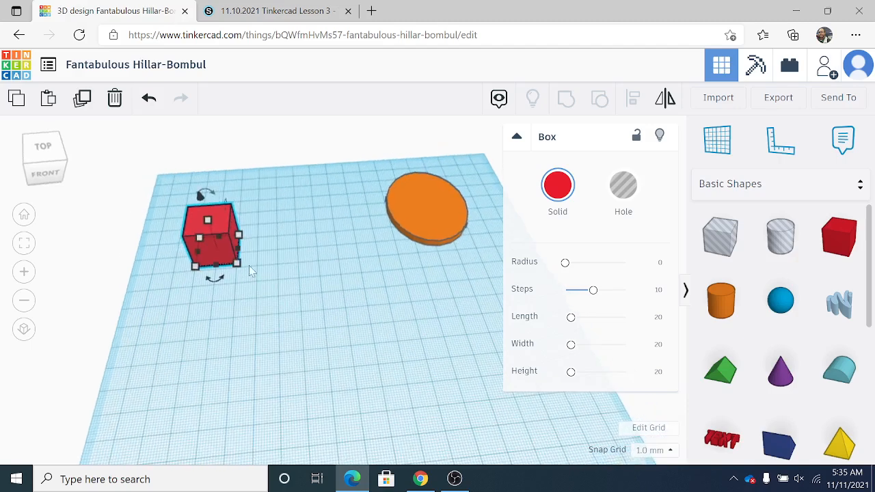
drag(240, 266, 260, 260)
mouse_move(315, 322)
right_down()
mouse_move(361, 316)
mouse_move(312, 308)
right_up()
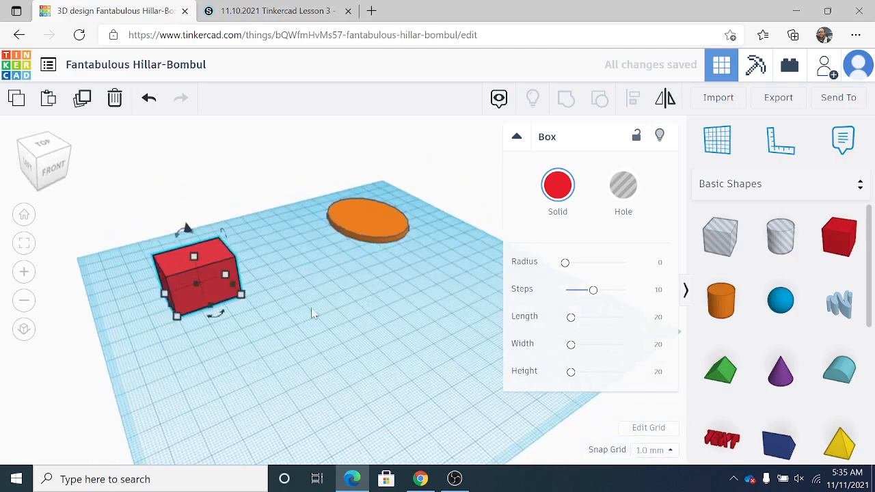
drag(217, 308, 291, 395)
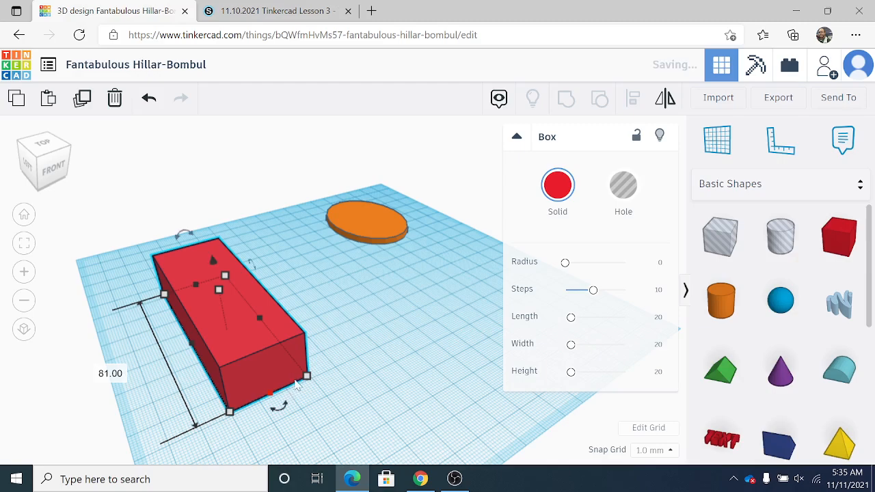
- Flatten the red box to a height of 6 mm
scroll(289, 391, down, 3)
click(288, 393)
right_drag(291, 369, 265, 342)
click(251, 293)
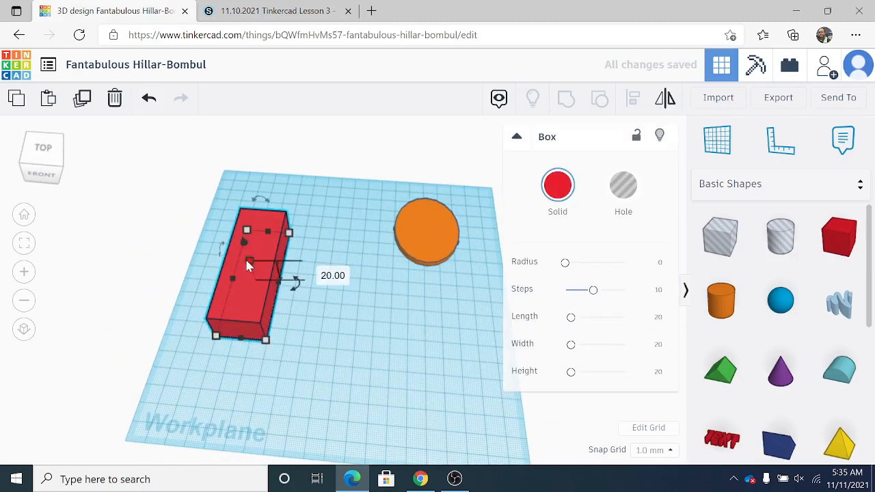
drag(245, 258, 250, 279)
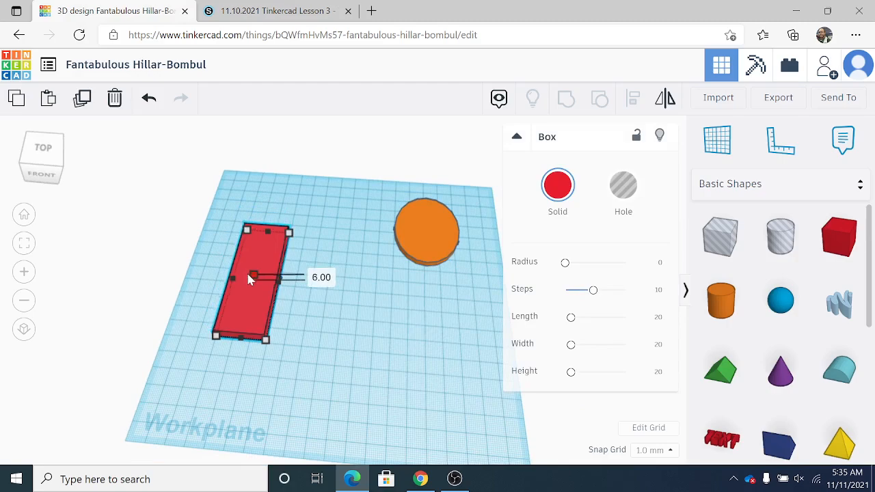
click(337, 333)
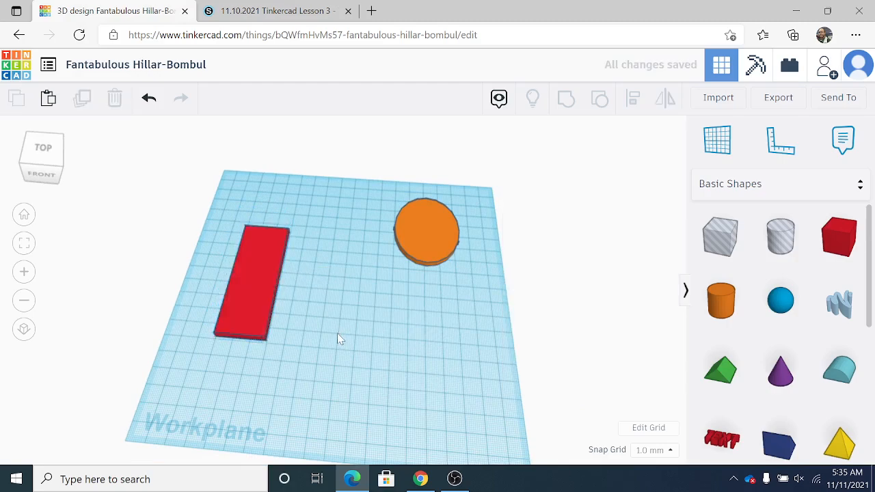
- Examine the flattened red box and the orange disc from the front and from the side
right_drag(320, 366, 435, 263)
scroll(334, 331, up, 5)
scroll(388, 332, down, 3)
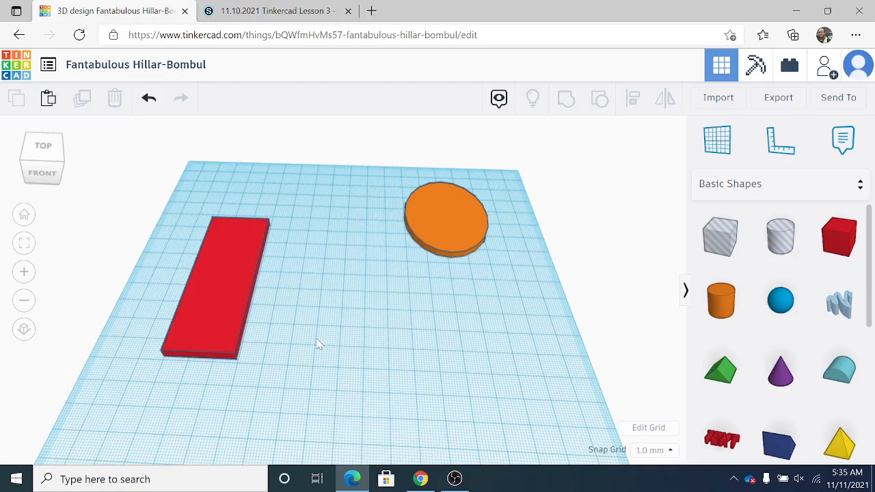
right_drag(311, 349, 532, 298)
right_drag(406, 347, 398, 398)
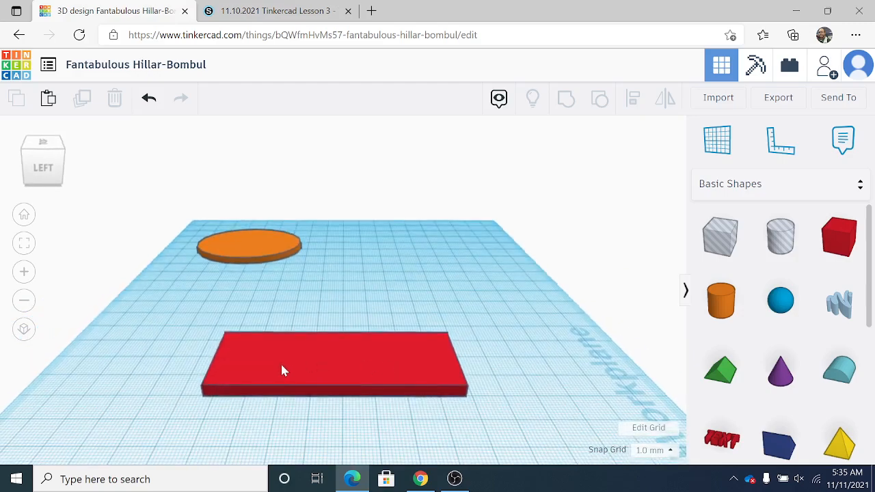
right_drag(528, 329, 258, 335)
click(232, 334)
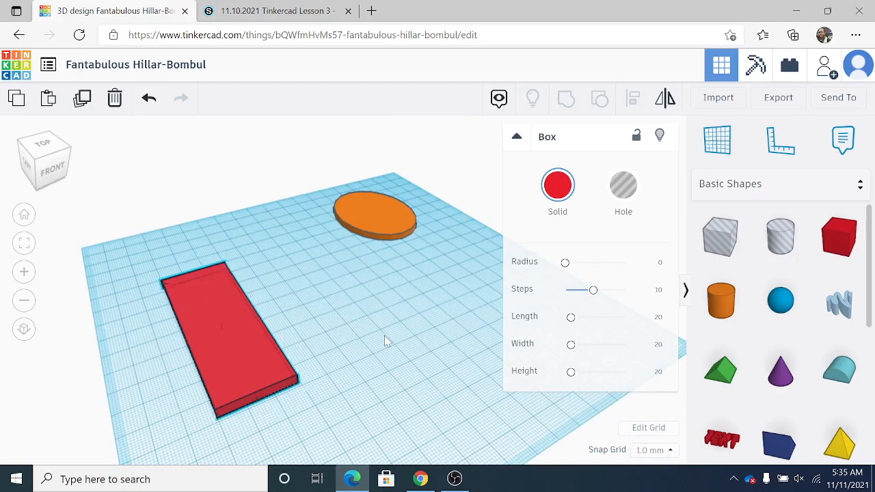
right_drag(384, 336, 309, 329)
click(343, 326)
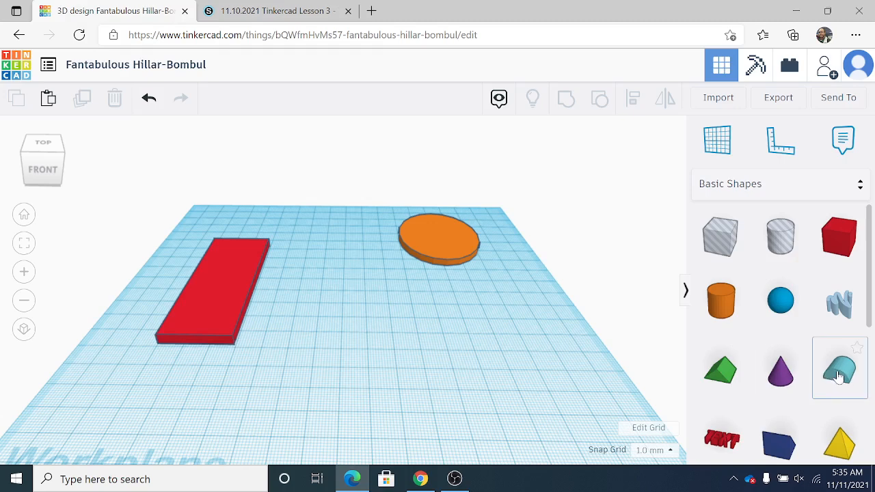
- Place a solid Round Roof on the workplane beside the red box
drag(836, 378, 345, 344)
right_drag(441, 363, 577, 359)
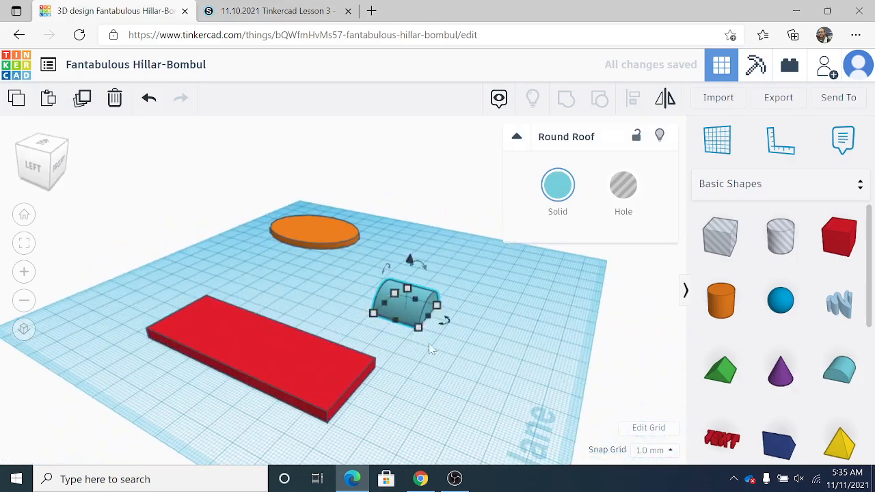
right_drag(429, 349, 512, 351)
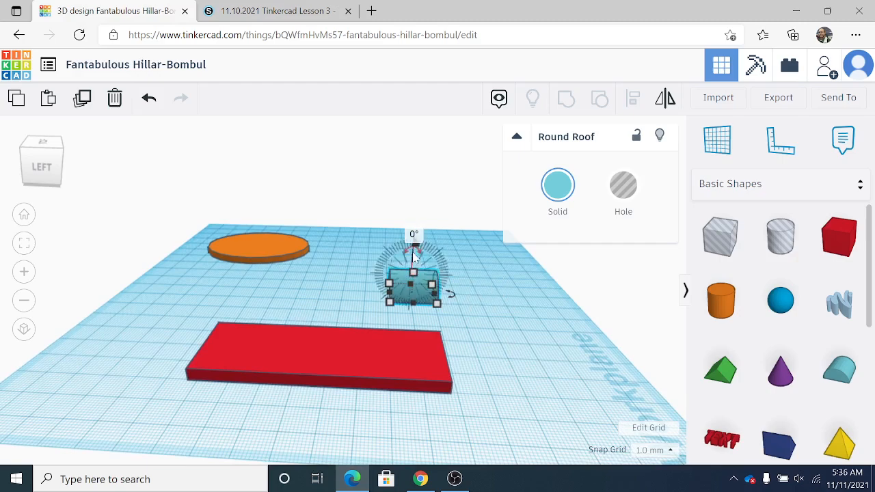
- Stand the round roof on end against the back end of the red box, with its base at workplane level
drag(410, 249, 171, 352)
click(466, 301)
right_drag(322, 336, 260, 324)
drag(167, 347, 151, 328)
click(106, 316)
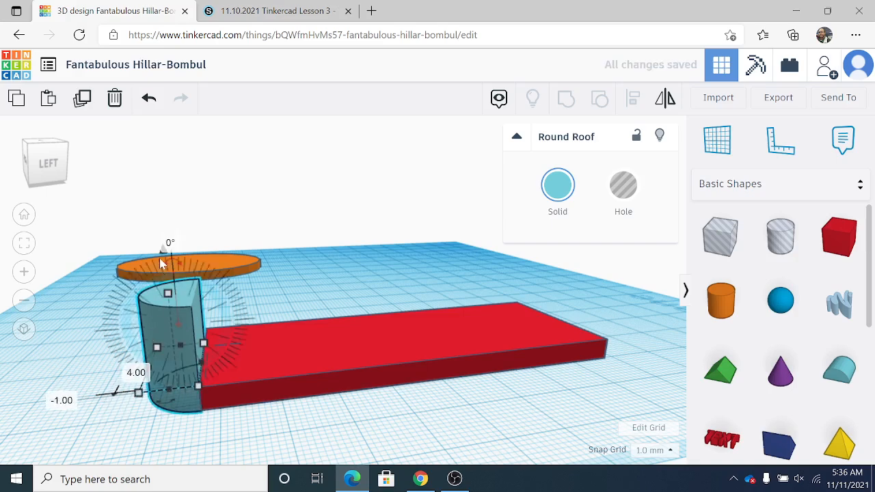
drag(162, 250, 161, 225)
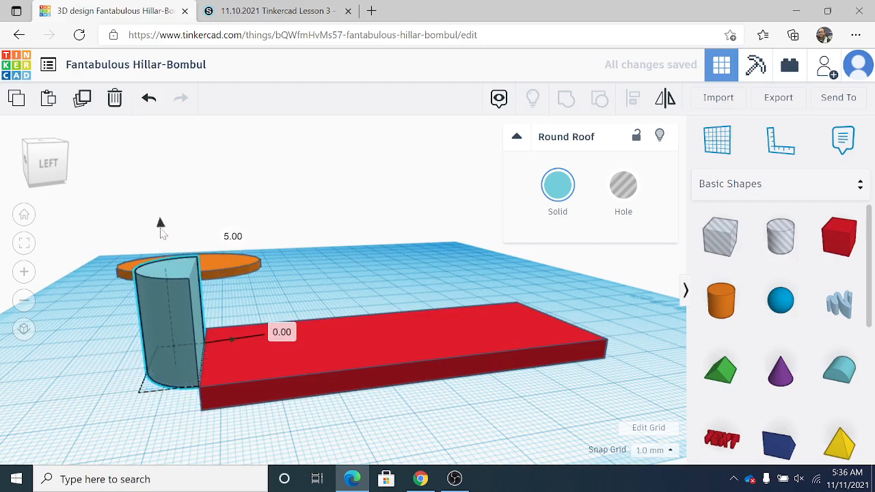
- Widen the round roof to about 31 mm so it spans the back end of the red box
right_drag(309, 290, 230, 323)
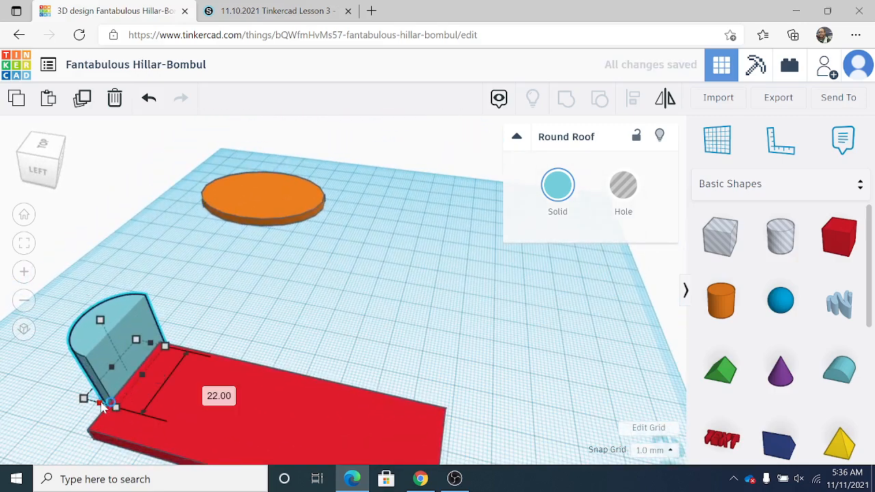
drag(118, 404, 80, 440)
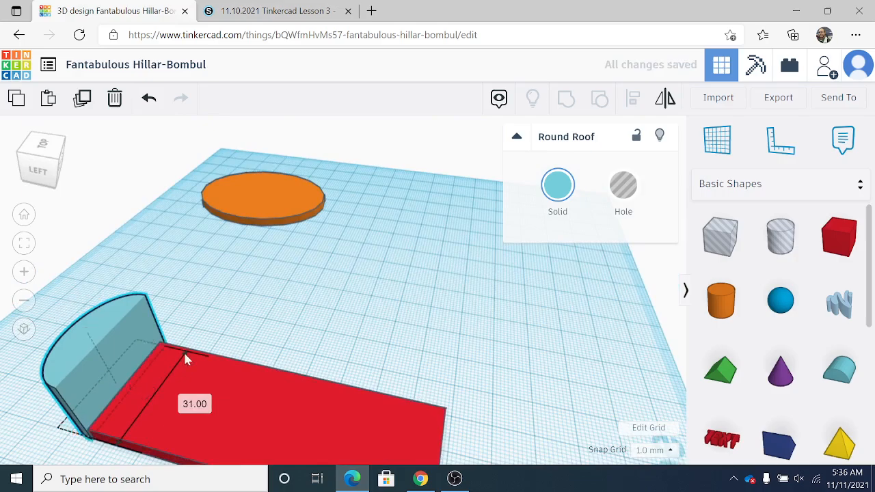
right_drag(183, 351, 303, 316)
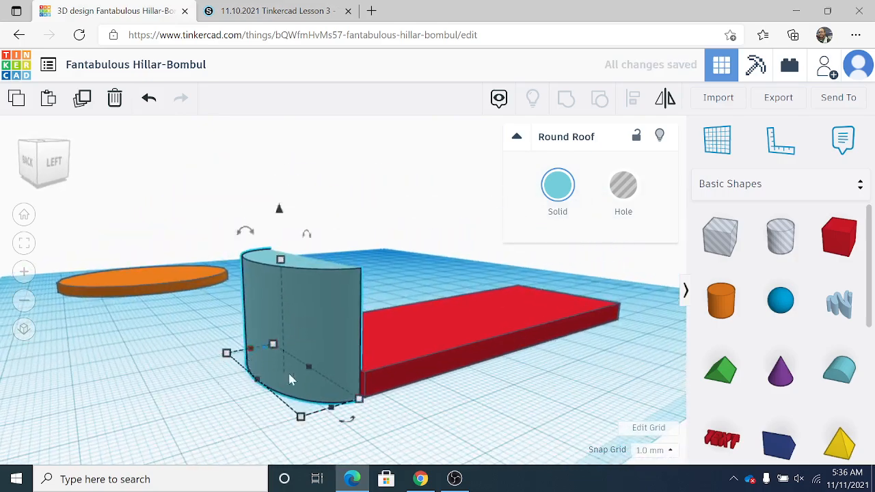
drag(330, 409, 339, 414)
click(391, 416)
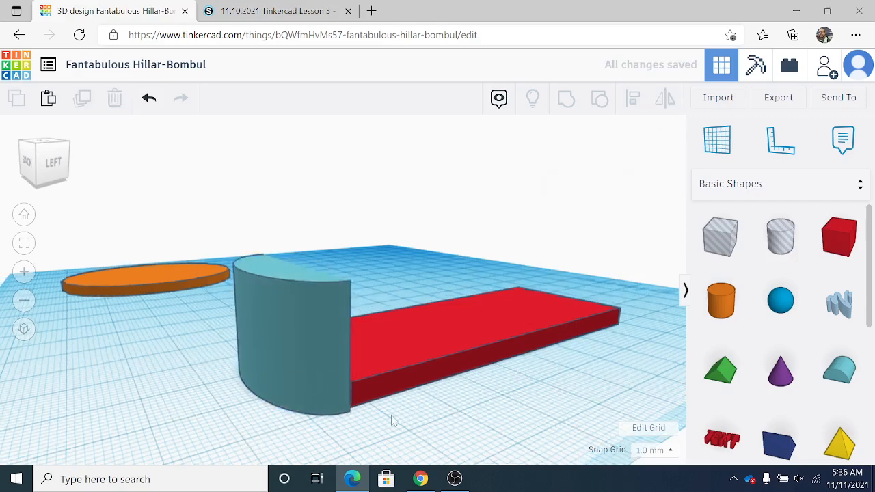
- Lower the round roof's height to the thickness of the red box and adjust its fit at the box's end
right_drag(390, 415, 233, 364)
click(145, 300)
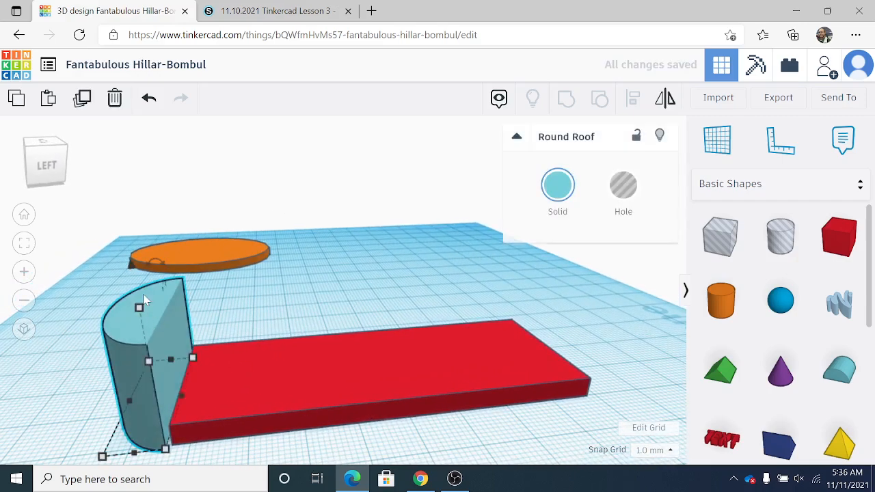
drag(139, 309, 162, 381)
right_drag(220, 398, 262, 403)
mouse_move(252, 422)
mouse_down()
mouse_move(262, 427)
mouse_move(262, 419)
mouse_up()
- Narrow the round roof to 31 mm and trim its other side flush with the red box's edge
right_drag(286, 421, 444, 410)
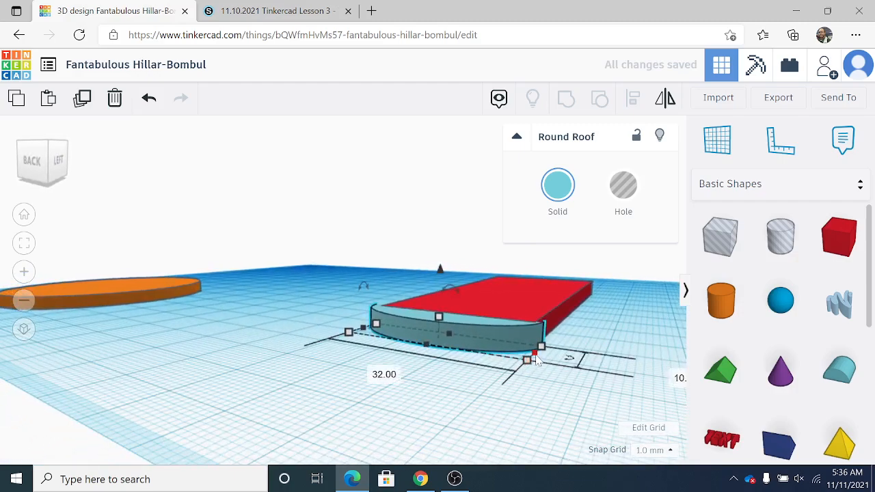
drag(531, 352, 526, 352)
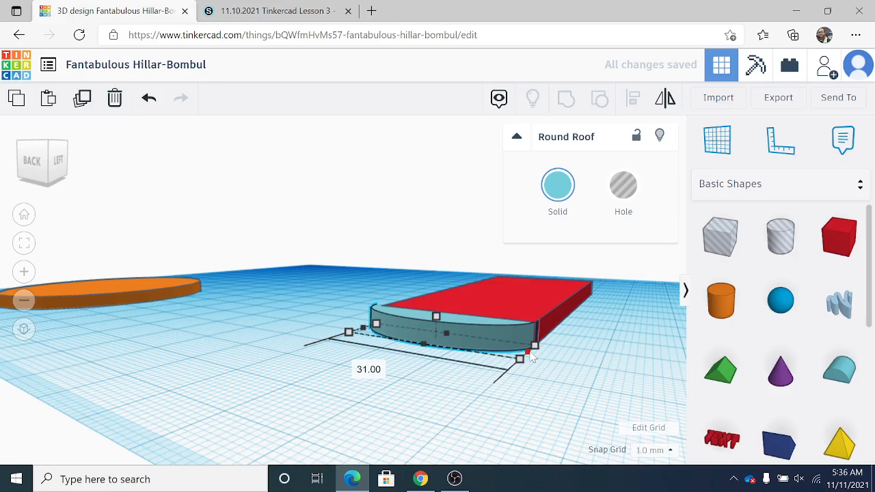
right_drag(472, 394, 575, 351)
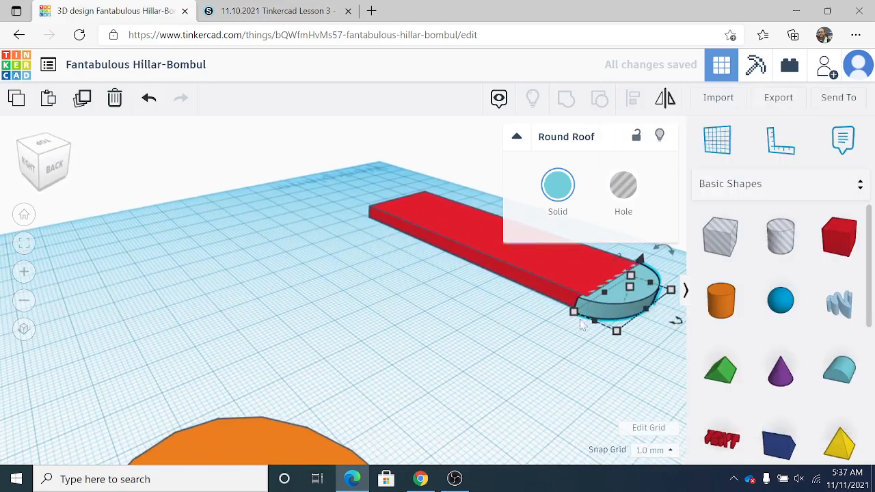
drag(595, 324, 602, 326)
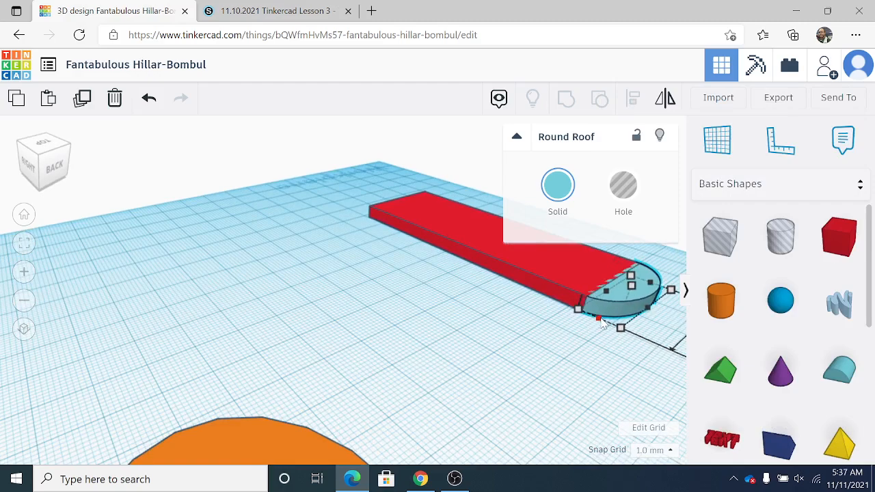
click(387, 356)
- Extend the round roof outward to a depth of 17 mm to form a fuller rounded end
right_drag(387, 355, 369, 382)
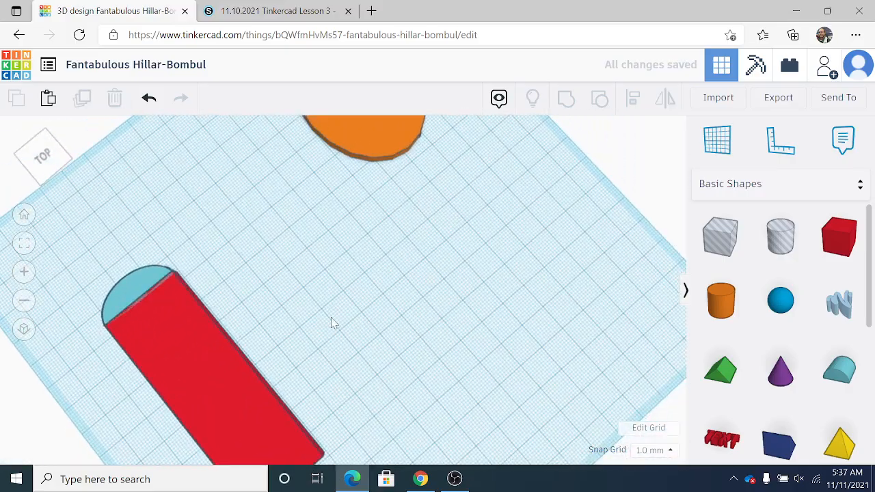
right_drag(331, 317, 322, 294)
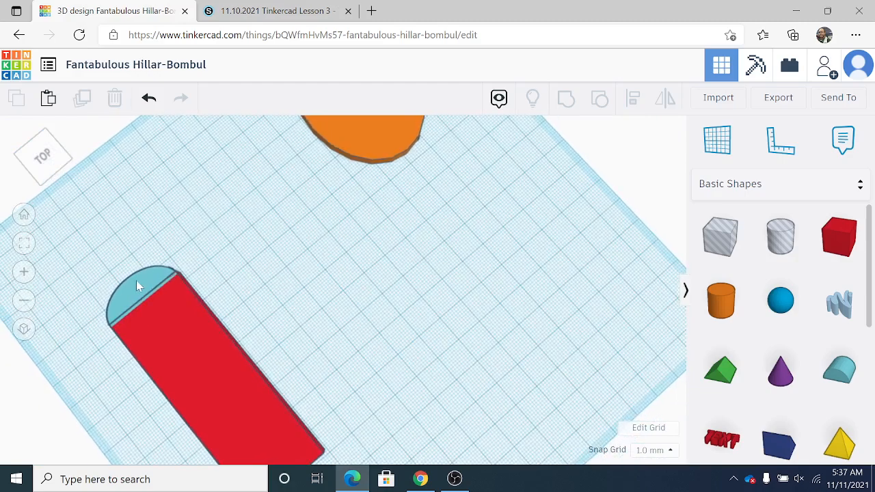
click(136, 280)
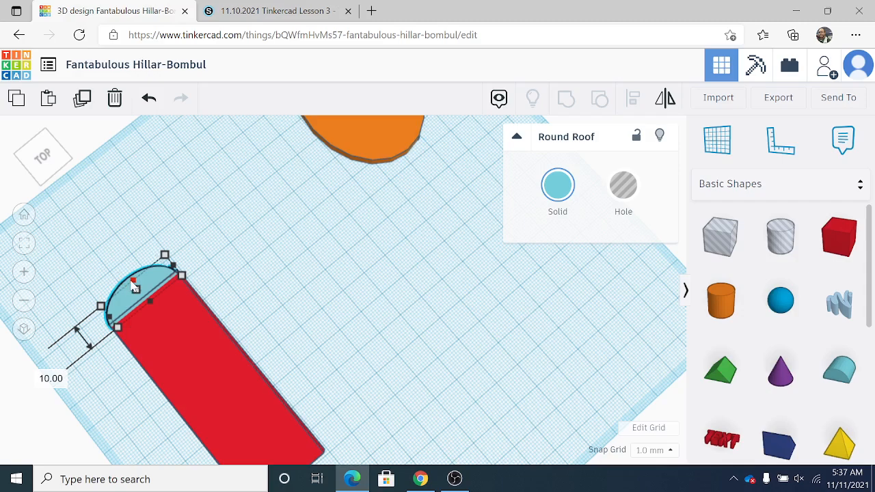
drag(133, 282, 120, 270)
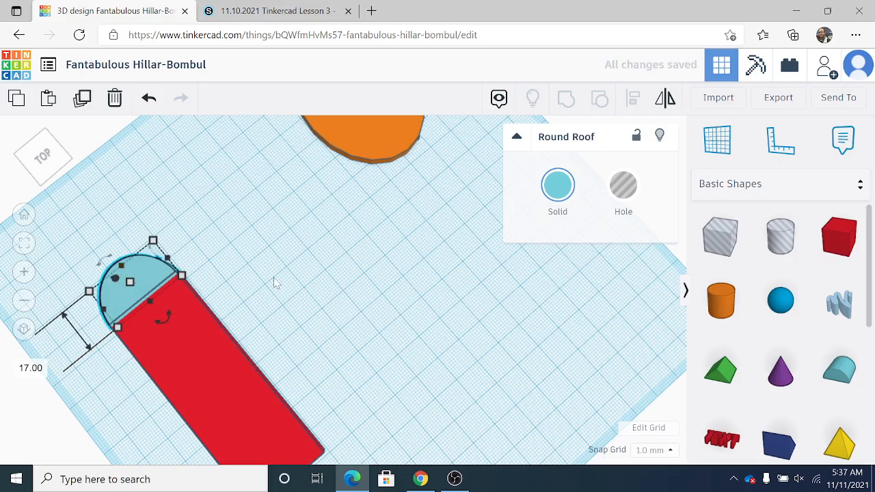
click(260, 292)
- Group the round roof and the red box into a single shape
right_drag(258, 293, 363, 253)
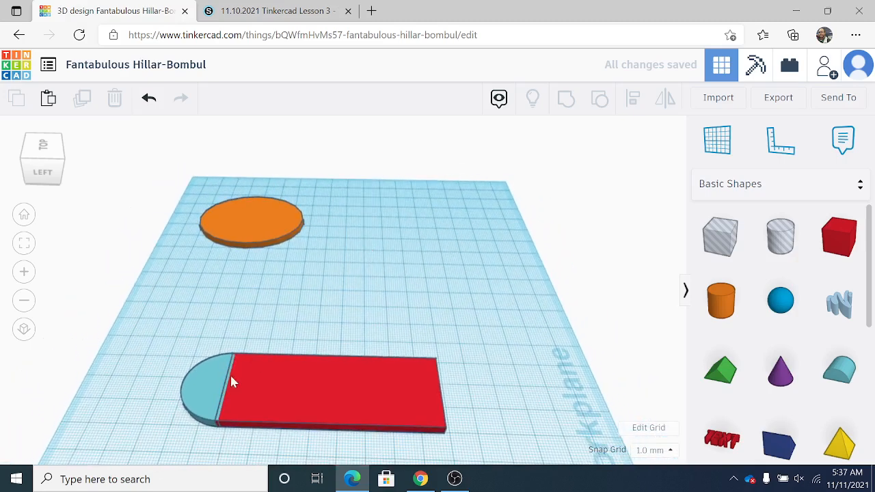
click(201, 378)
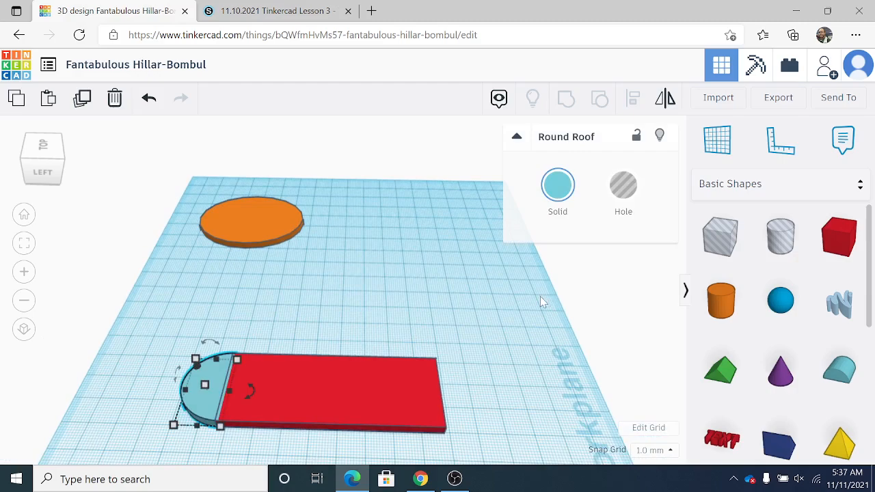
shift+click(370, 391)
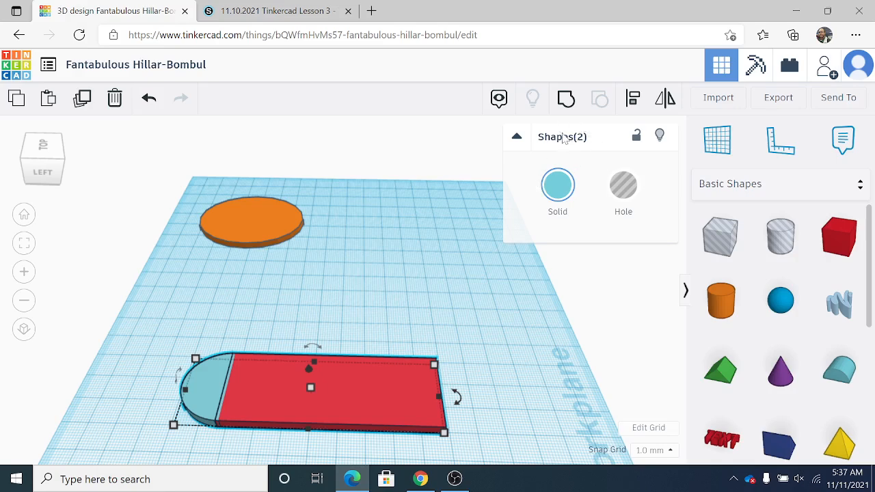
click(566, 99)
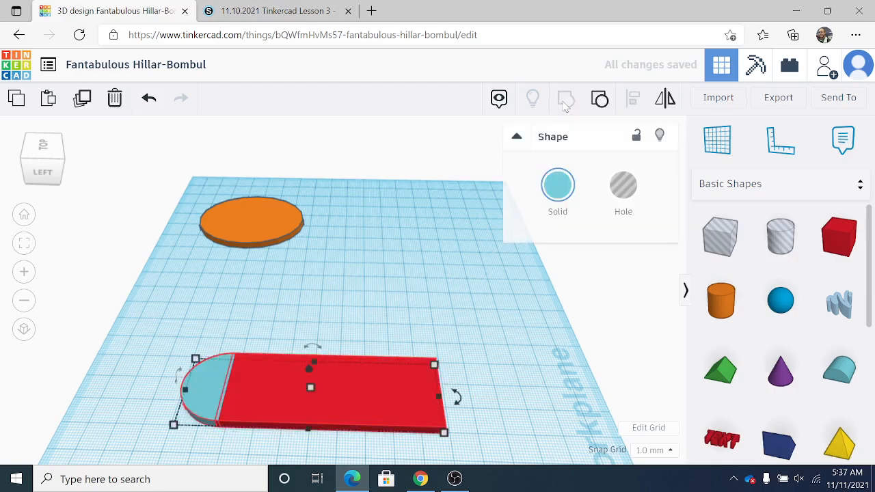
click(430, 285)
right_drag(430, 286, 211, 259)
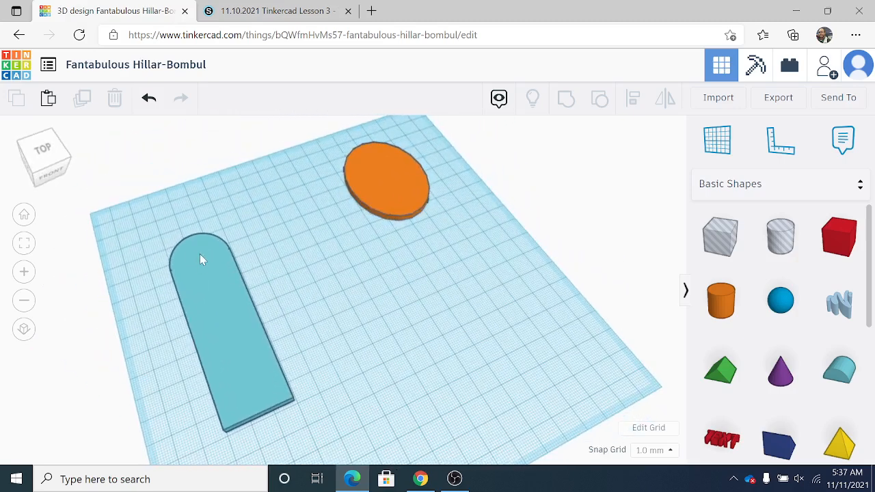
- Move the orange disc slightly toward the front of the workplane
right_drag(406, 318, 340, 307)
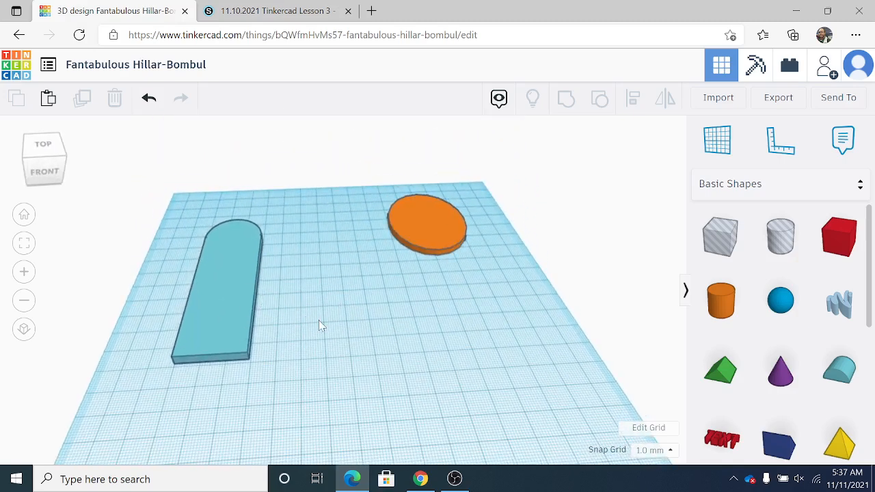
drag(422, 236, 414, 254)
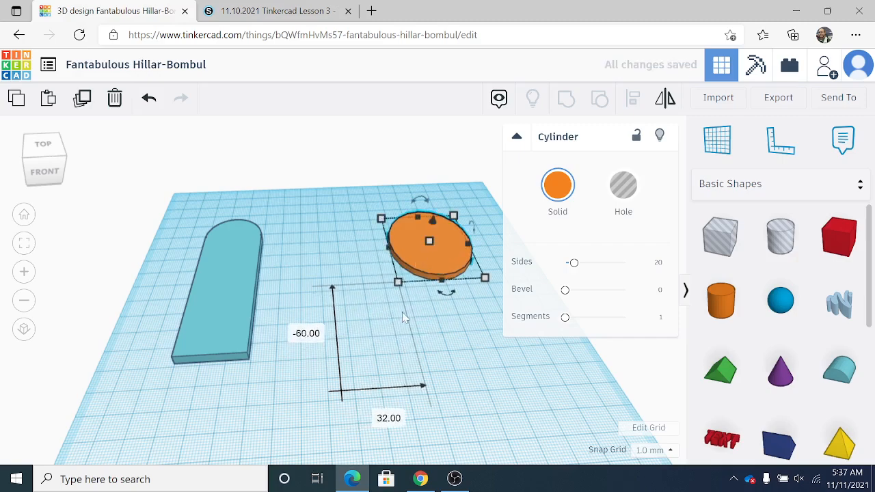
- Place a cylinder hole on the workplane between the two bases and set its length and width to 8 mm
click(407, 353)
right_drag(353, 292, 449, 275)
drag(790, 236, 332, 345)
click(264, 338)
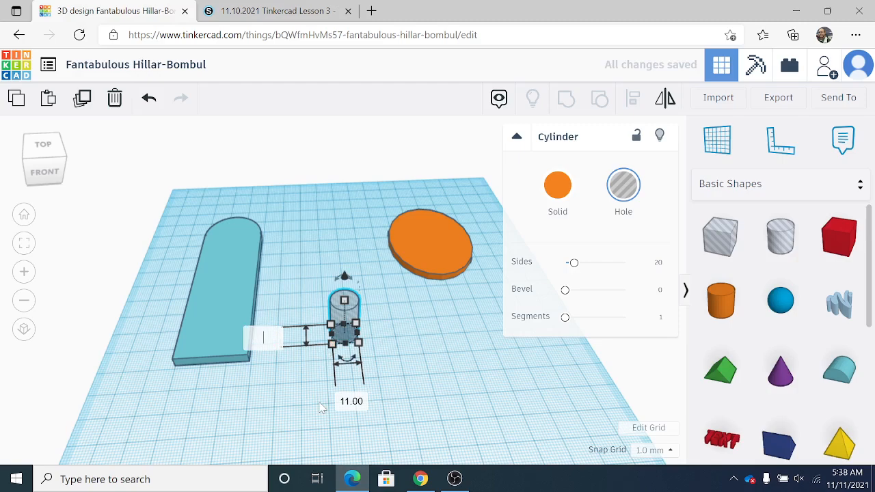
text(8)
click(349, 408)
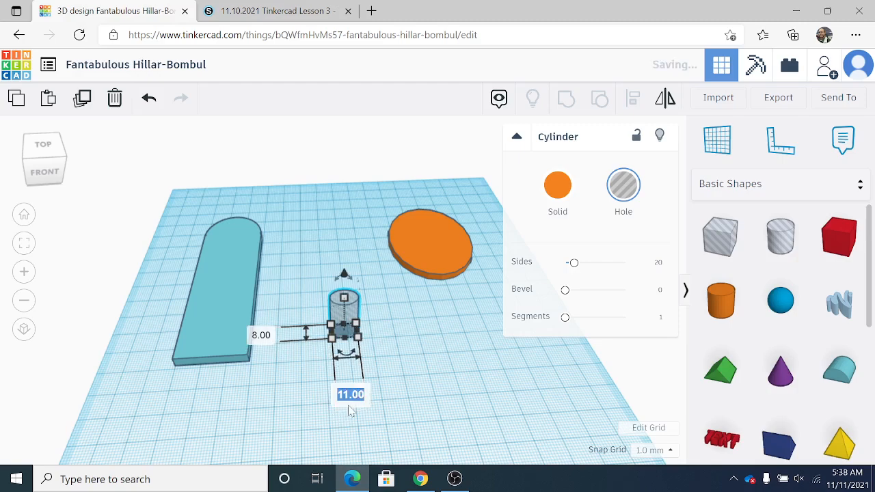
key(Return)
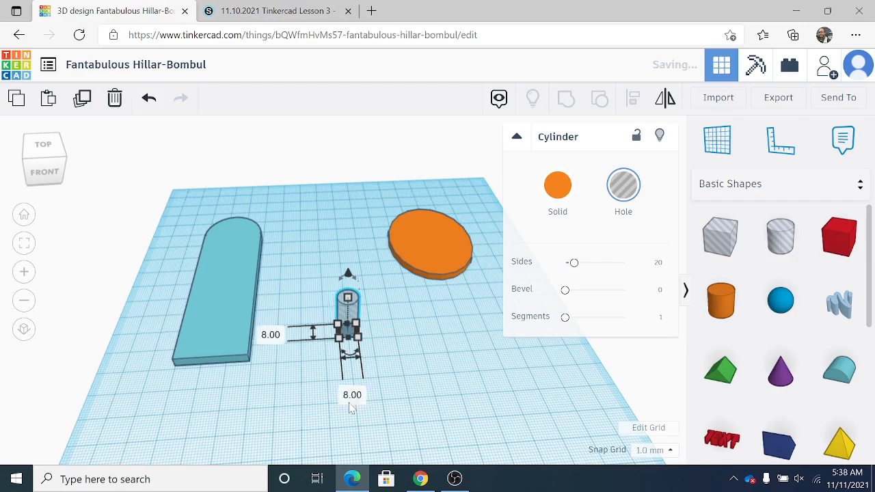
- Move the cylinder hole onto the teal tag and position it centrally near the rounded end
click(374, 388)
right_drag(375, 391, 377, 385)
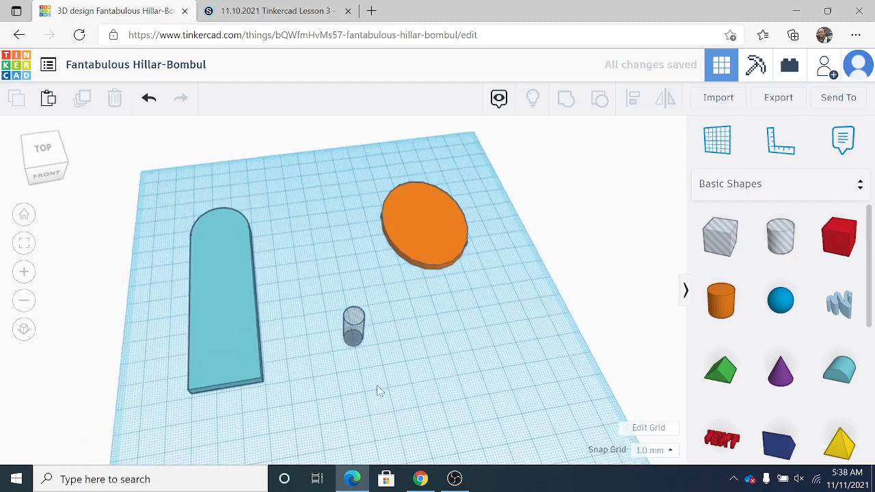
drag(353, 320, 214, 223)
right_drag(294, 286, 619, 254)
click(501, 317)
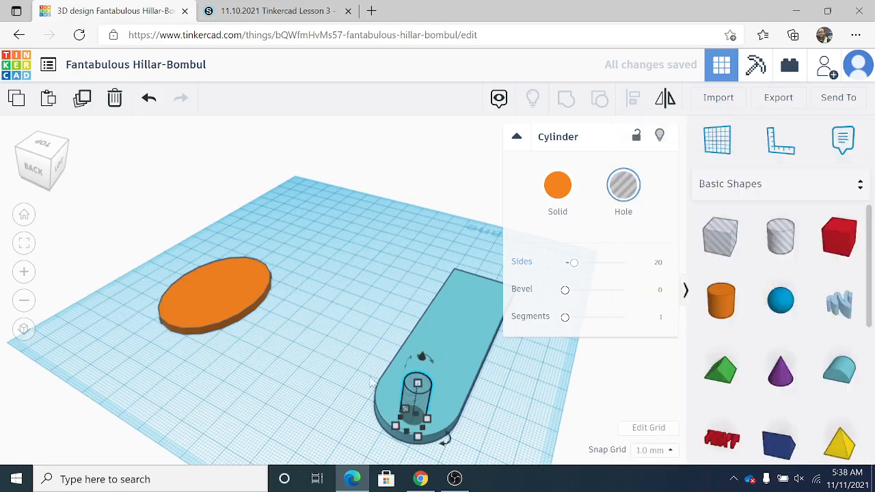
scroll(410, 370, down, 3)
right_drag(369, 388, 383, 365)
scroll(407, 393, up, 3)
drag(381, 384, 380, 385)
right_drag(311, 402, 355, 404)
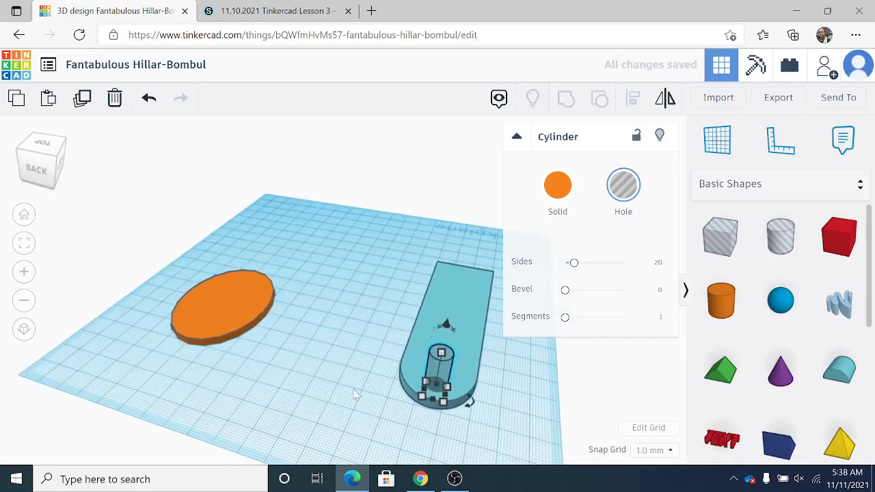
click(352, 388)
click(442, 373)
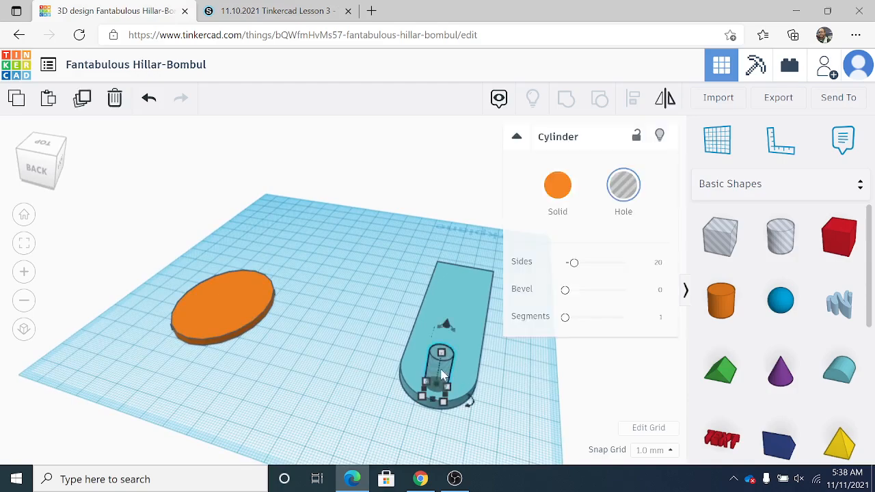
scroll(441, 369, down, 3)
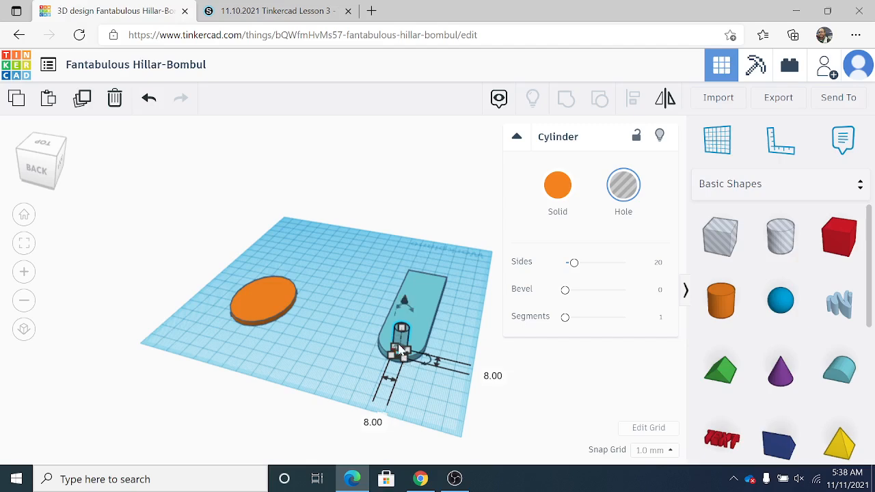
drag(401, 344, 401, 339)
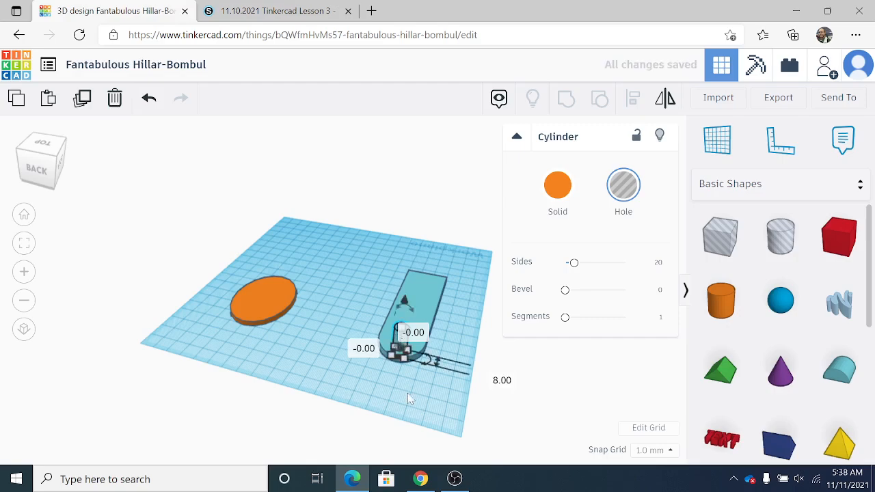
- Stretch the cylinder hole to a height of 30 mm and lower it through the tag's rounded end
click(408, 393)
right_drag(457, 418, 273, 400)
right_drag(418, 364, 508, 327)
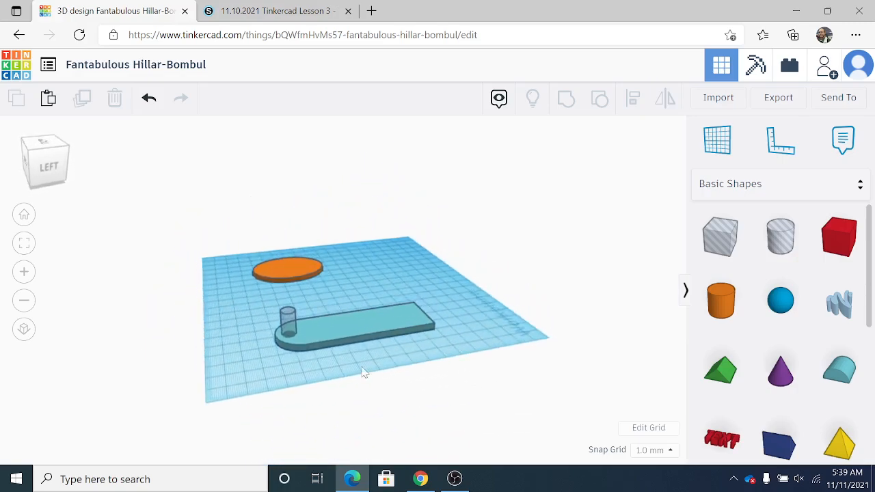
scroll(319, 362, up, 2)
click(267, 354)
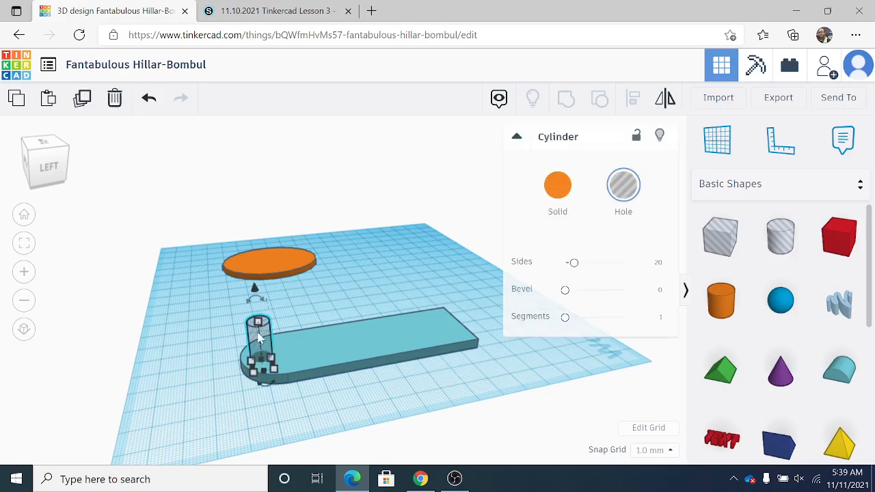
drag(258, 322, 256, 298)
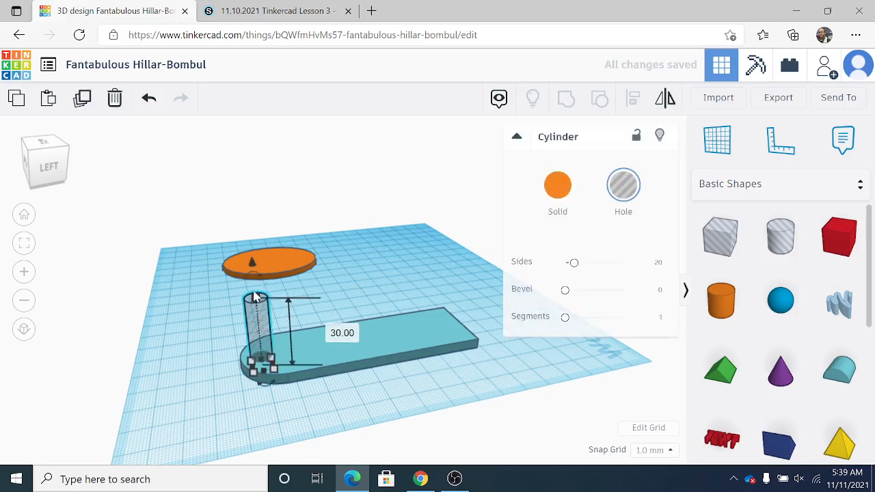
drag(251, 263, 254, 288)
right_drag(380, 268, 299, 283)
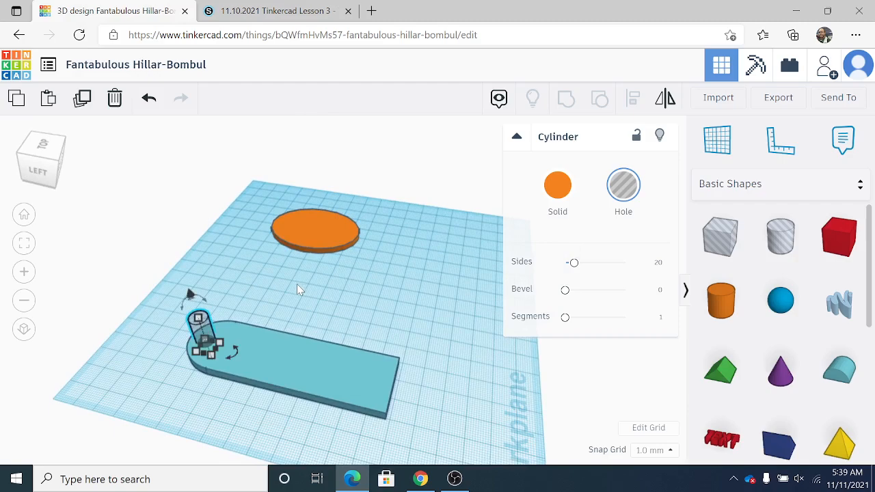
- Group the cylinder hole with the teal tag to cut the key ring opening
shift+click(293, 350)
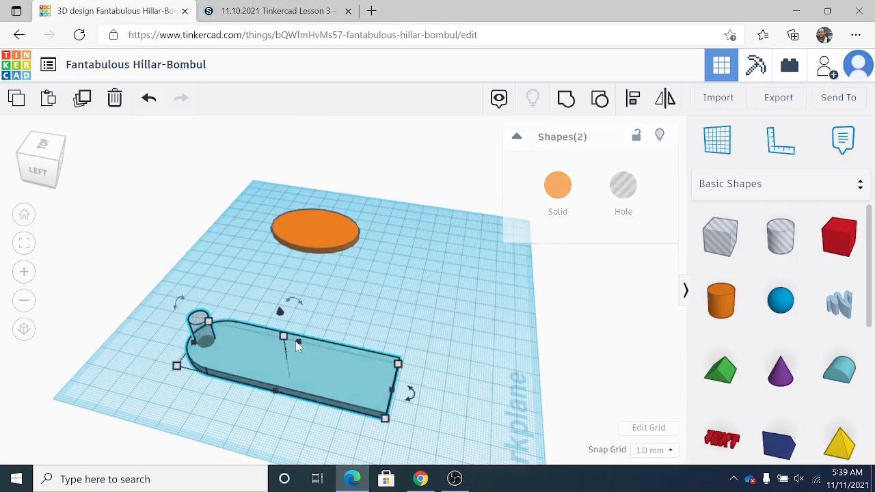
click(567, 100)
click(394, 293)
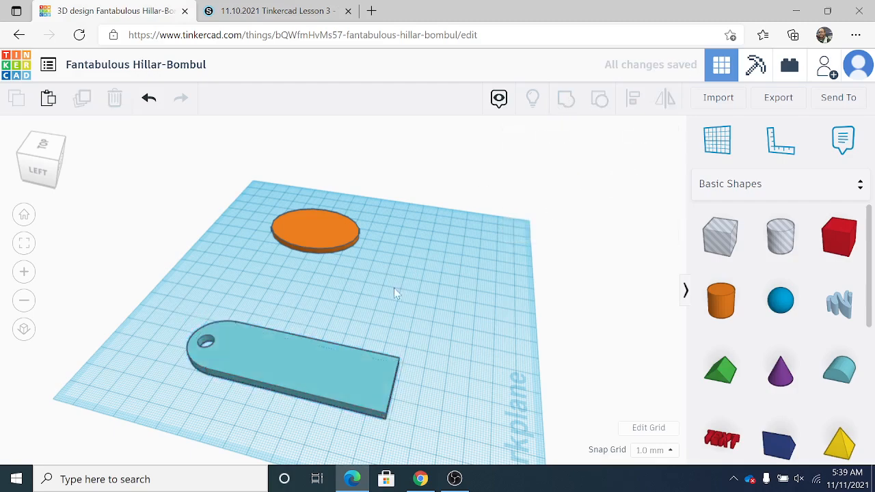
- Duplicate the teal tag in place
right_drag(394, 292, 360, 303)
right_drag(420, 291, 254, 357)
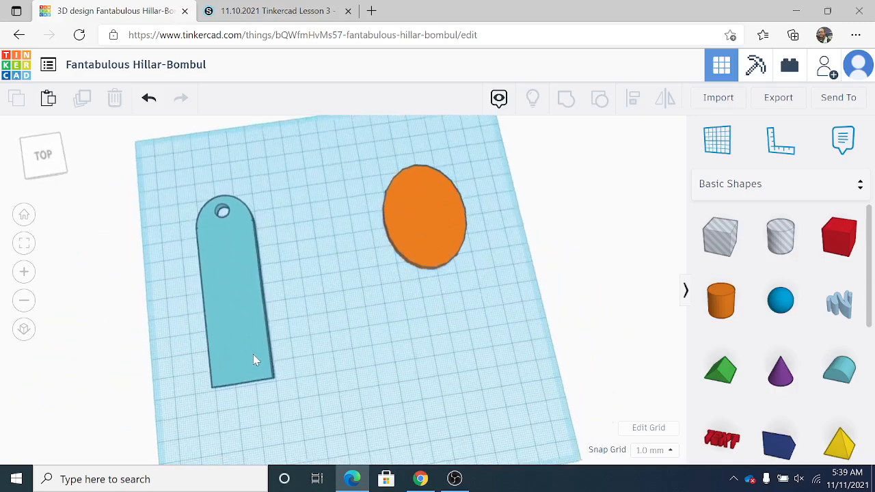
scroll(243, 296, up, 5)
scroll(248, 289, down, 3)
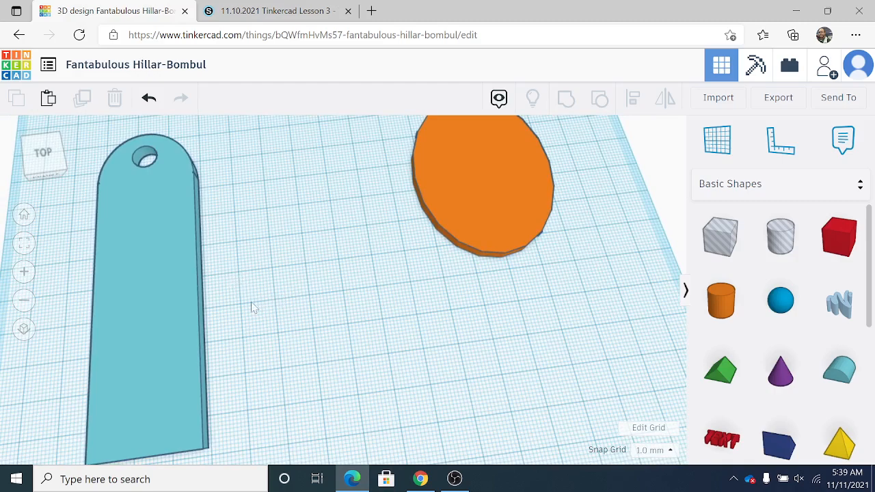
middle_drag(259, 315, 604, 294)
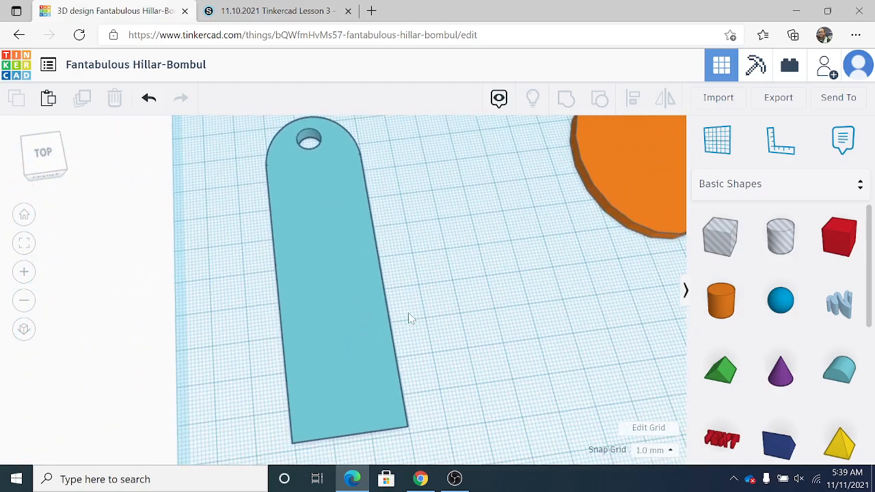
middle_drag(410, 319, 456, 318)
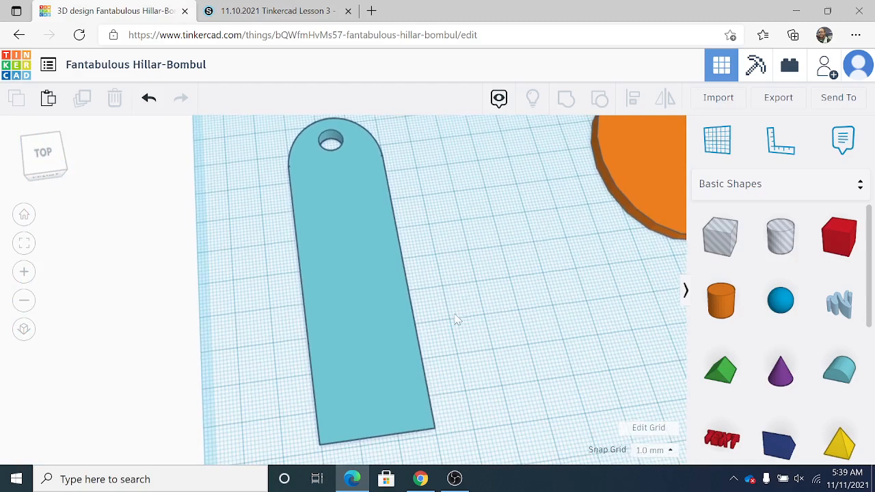
right_drag(506, 304, 495, 327)
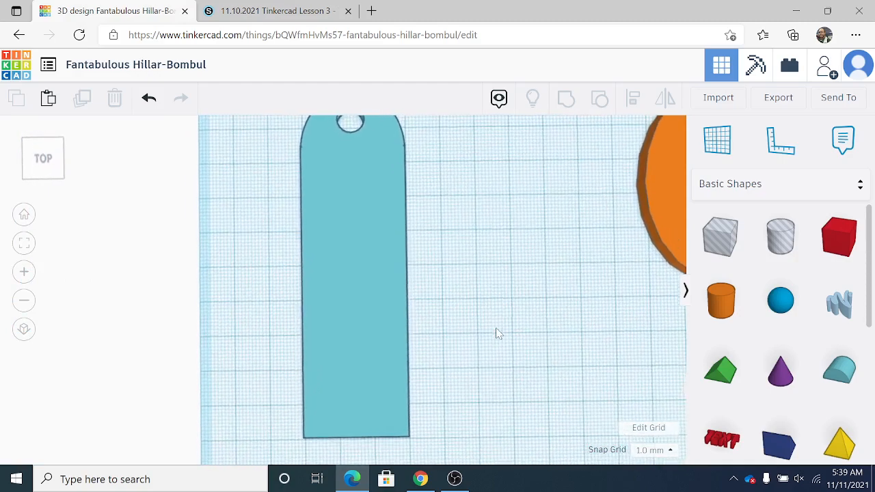
scroll(495, 317, up, 2)
scroll(498, 319, down, 4)
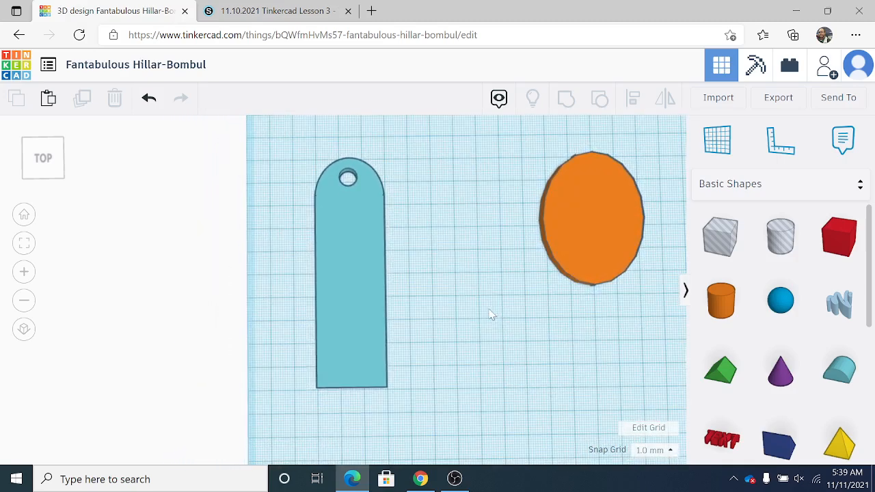
click(363, 296)
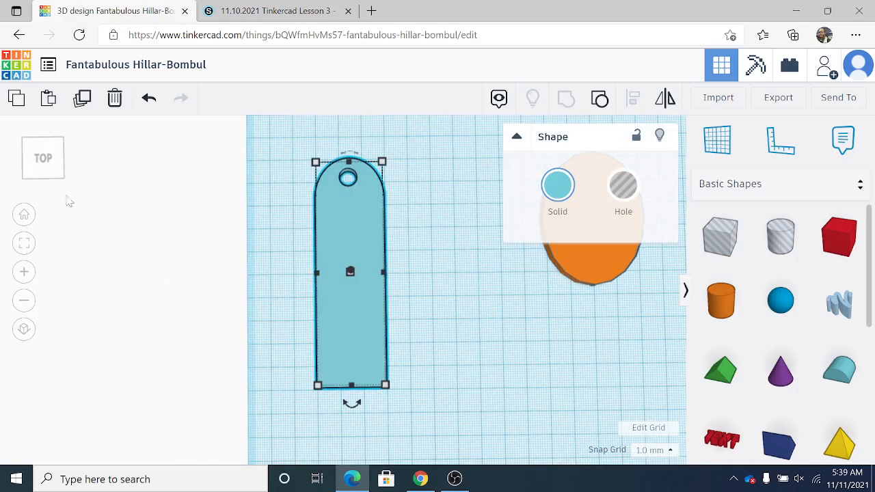
click(82, 107)
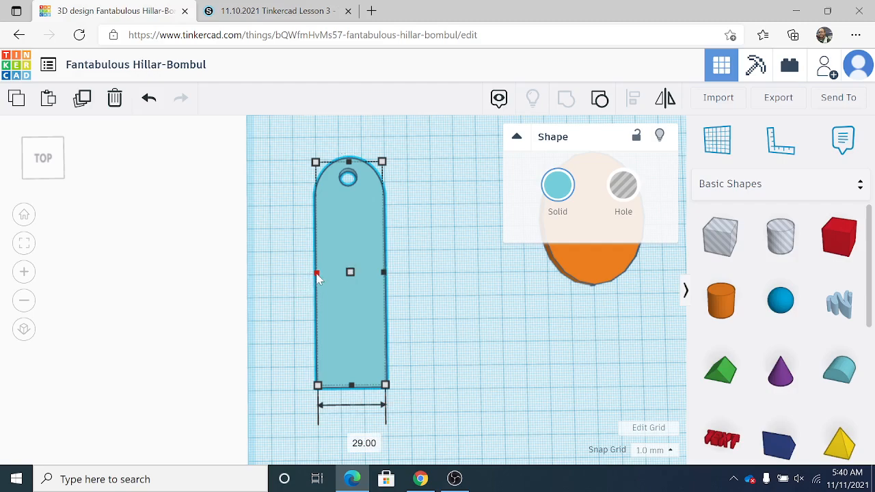
- Shrink the duplicate tag inward from all four sides to 25 mm wide and 94 mm long
drag(317, 275, 322, 278)
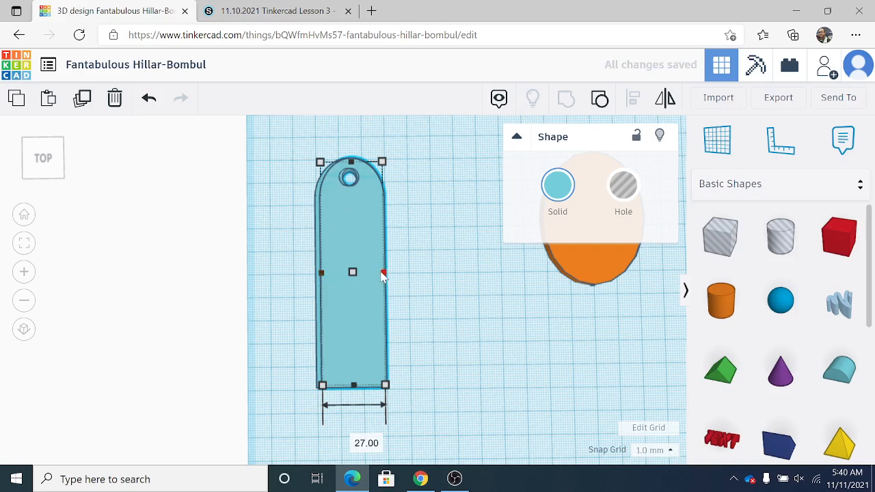
drag(383, 275, 379, 273)
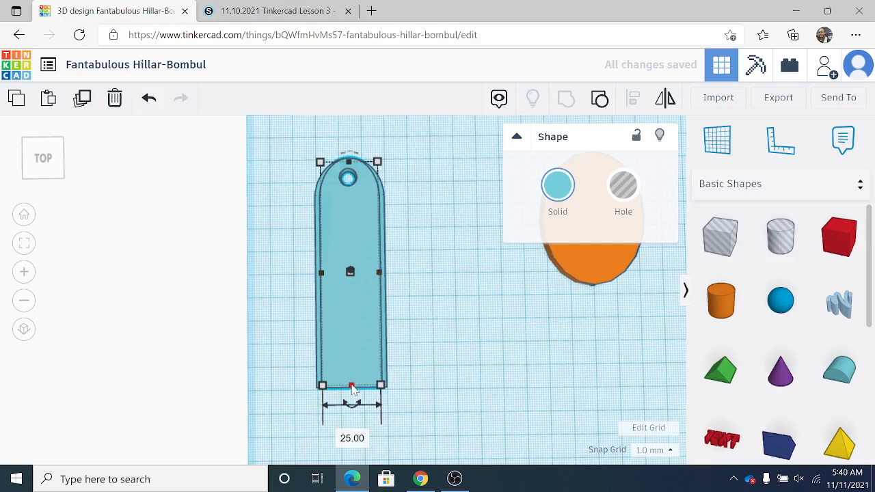
drag(352, 389, 350, 382)
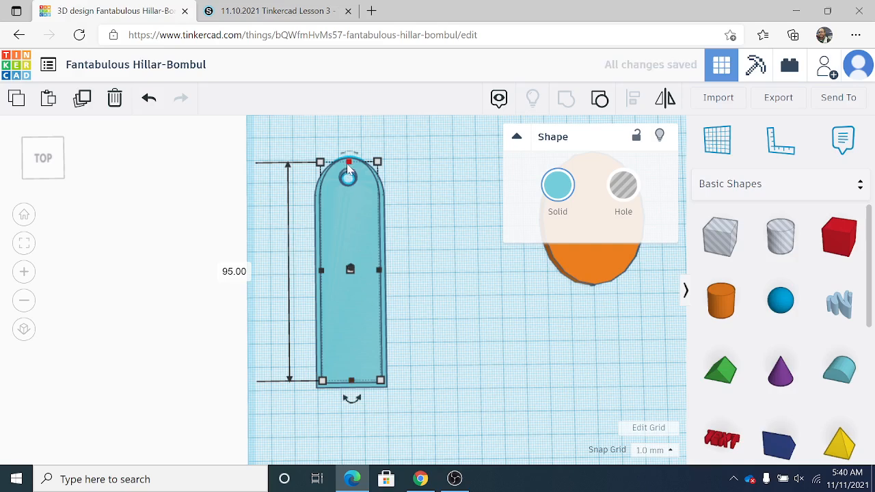
drag(348, 170, 349, 170)
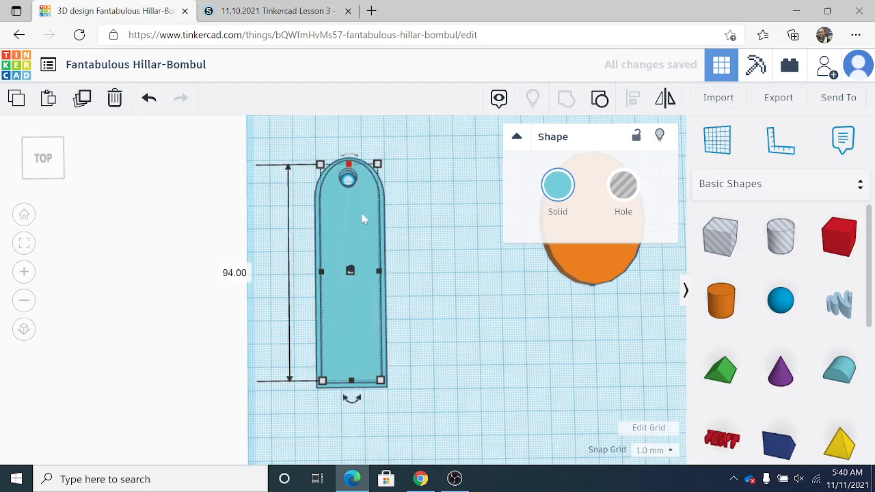
- Raise the smaller duplicate slightly so that it sits above the bottom of the original tag
click(418, 345)
right_drag(419, 345, 509, 291)
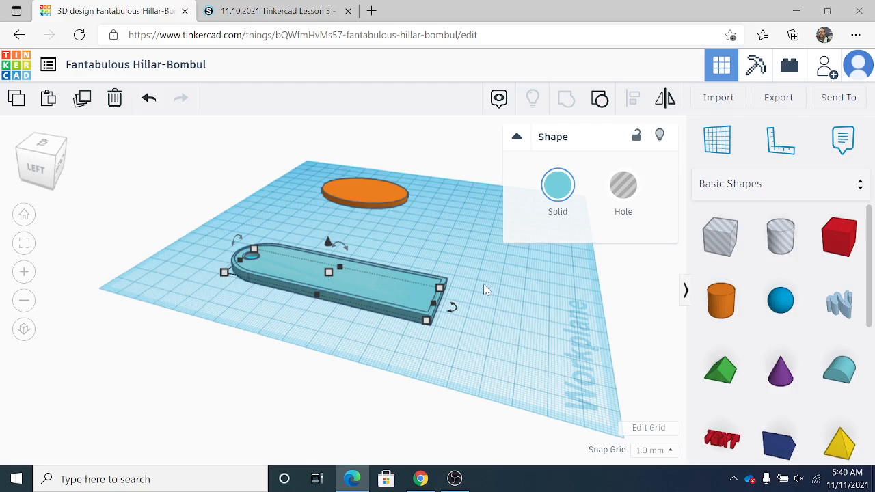
right_drag(494, 320, 393, 328)
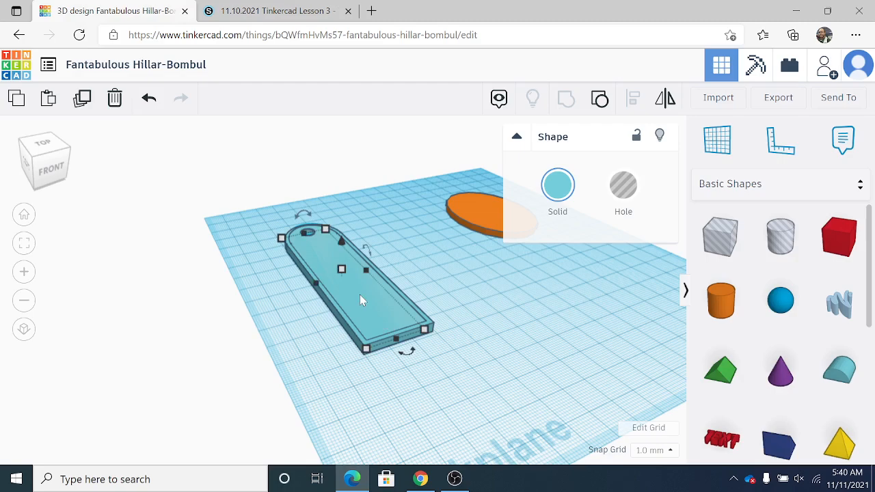
drag(359, 294, 361, 291)
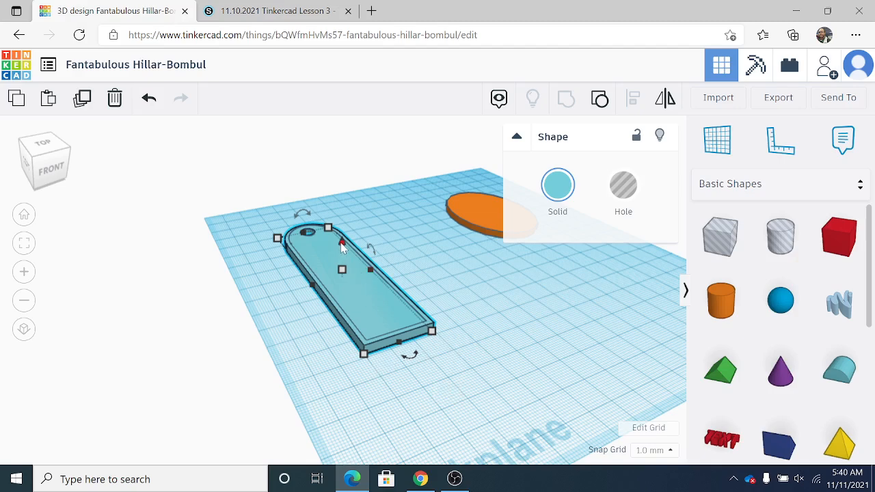
mouse_move(342, 248)
mouse_down()
mouse_move(341, 162)
mouse_move(344, 250)
mouse_up()
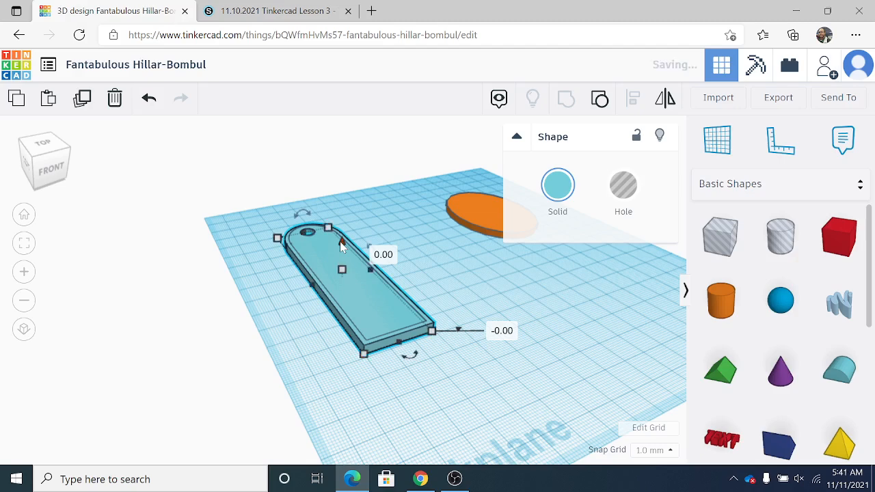
click(293, 324)
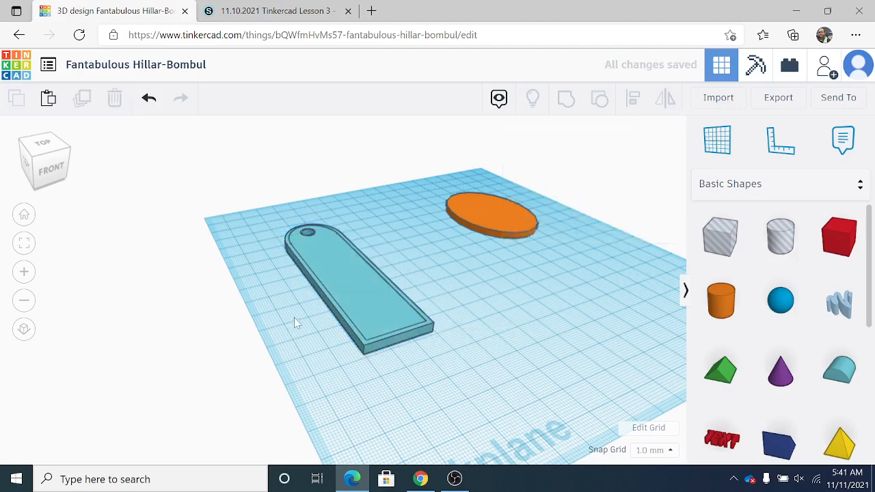
click(326, 255)
mouse_move(339, 248)
mouse_down()
mouse_move(339, 230)
mouse_move(341, 240)
mouse_up()
- Turn the smaller duplicate tag into a hole and group it with the original tag to cut the recessed face
right_drag(185, 318, 296, 300)
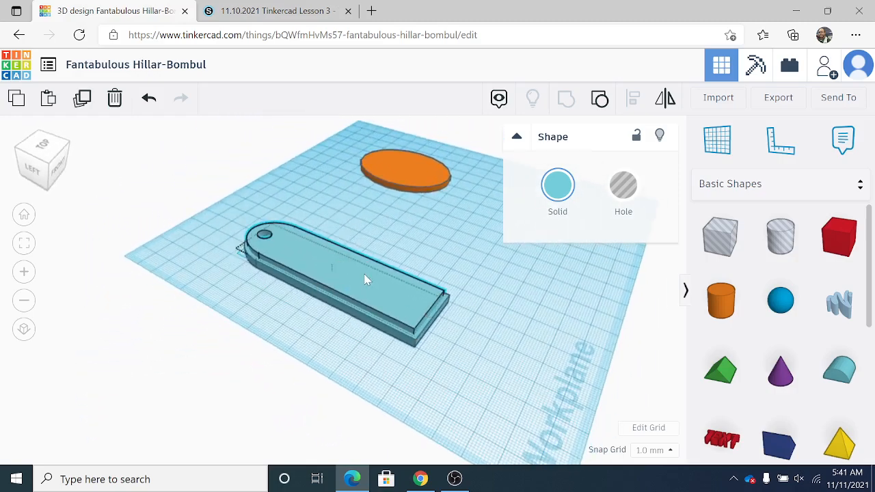
click(623, 185)
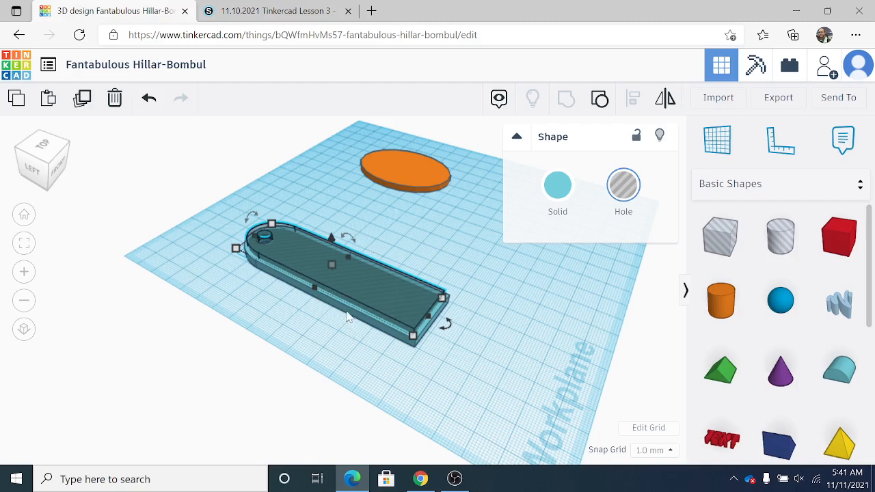
shift+click(347, 315)
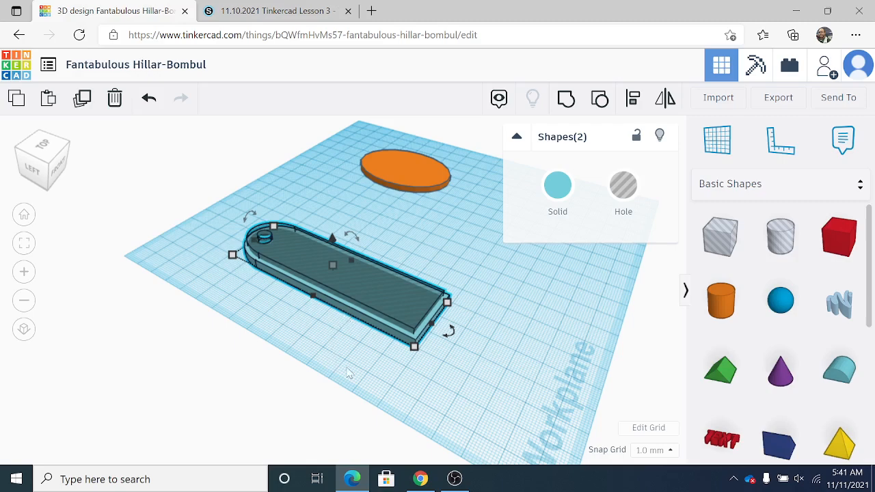
click(566, 100)
right_drag(471, 331, 356, 368)
right_drag(422, 320, 335, 408)
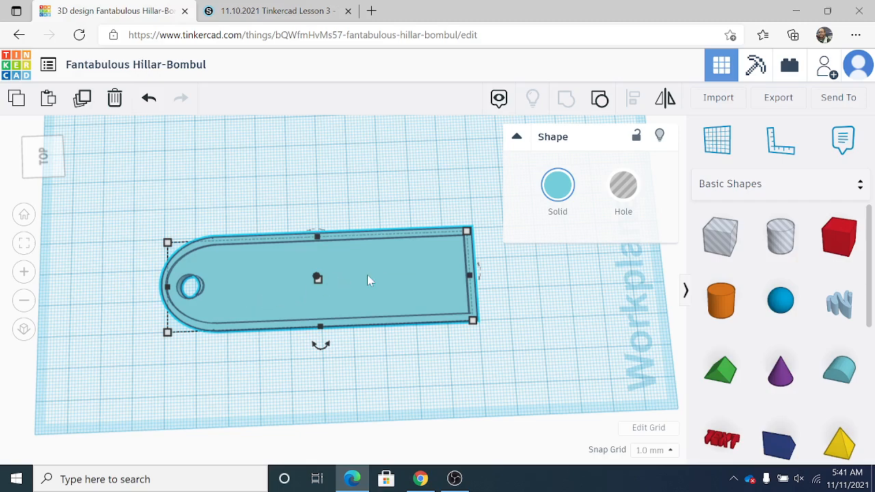
scroll(320, 345, up, 2)
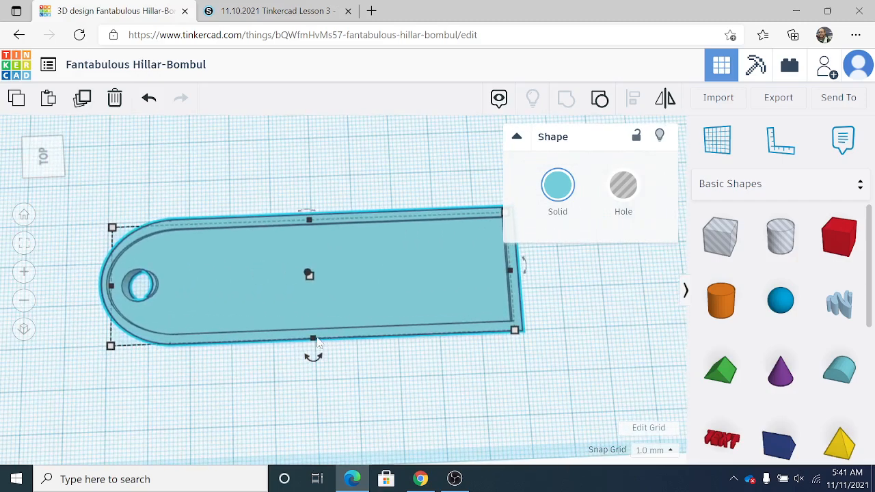
scroll(325, 341, down, 2)
right_drag(325, 340, 338, 330)
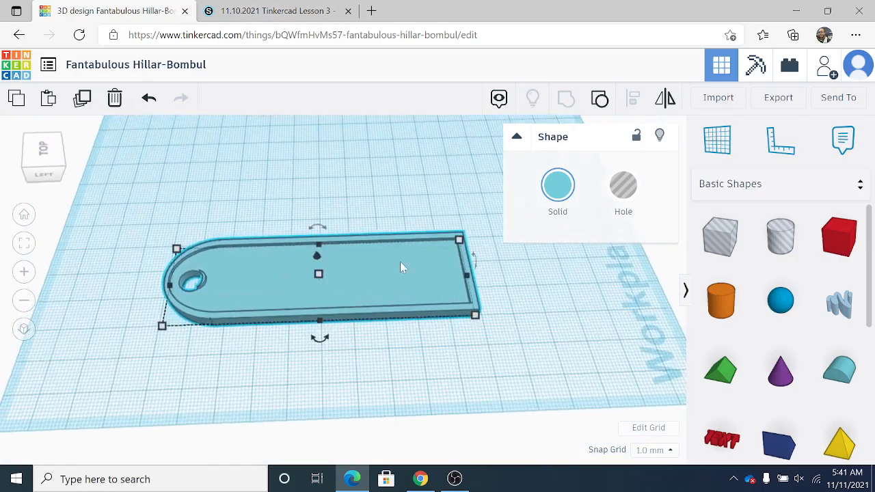
right_drag(440, 342, 342, 311)
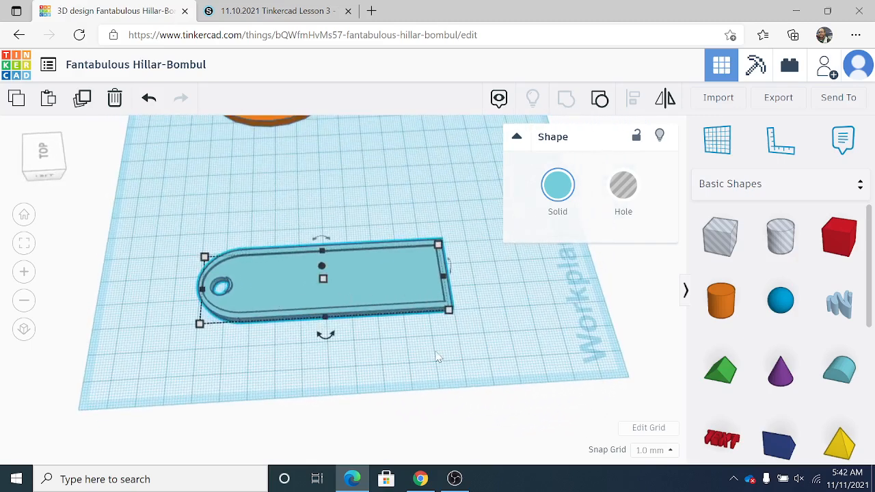
right_drag(438, 357, 482, 358)
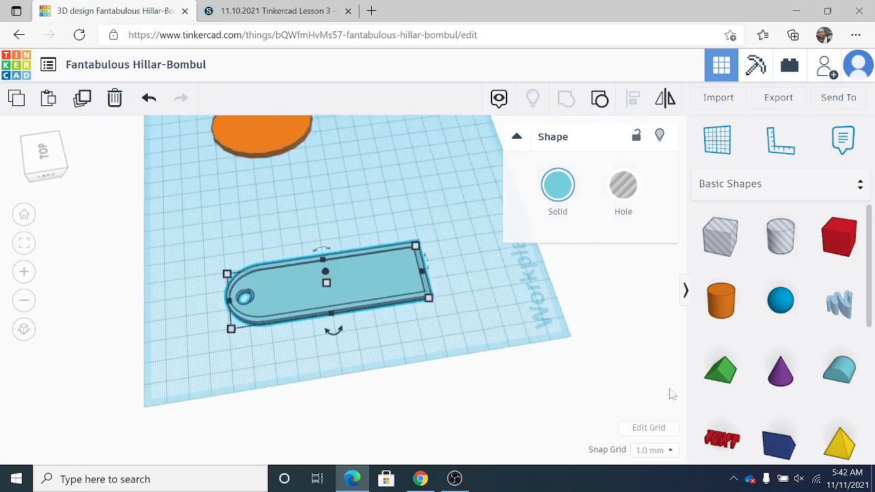
- Place a Text shape on the workplane just beyond the straight end of the teal tag
drag(721, 437, 467, 336)
right_drag(469, 362, 220, 339)
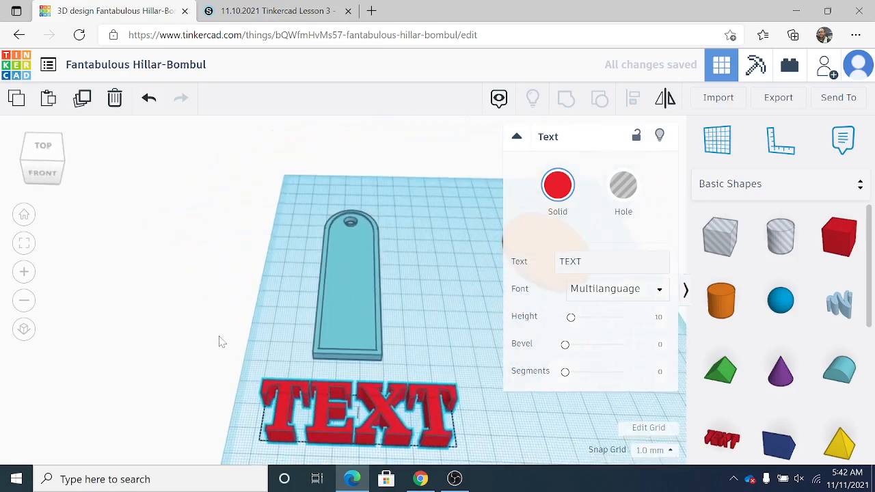
click(516, 137)
scroll(499, 293, down, 3)
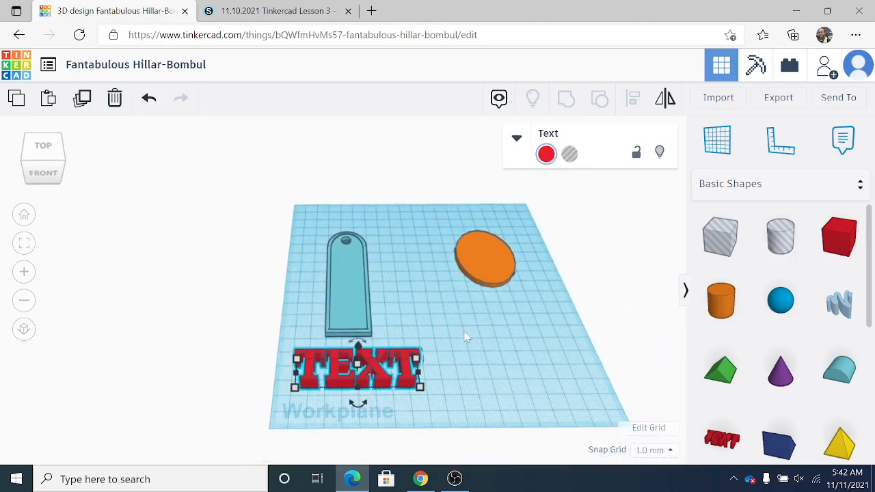
- Reduce the height of the red text to 2 mm
mouse_move(465, 347)
right_down()
mouse_move(461, 362)
mouse_move(460, 346)
right_up()
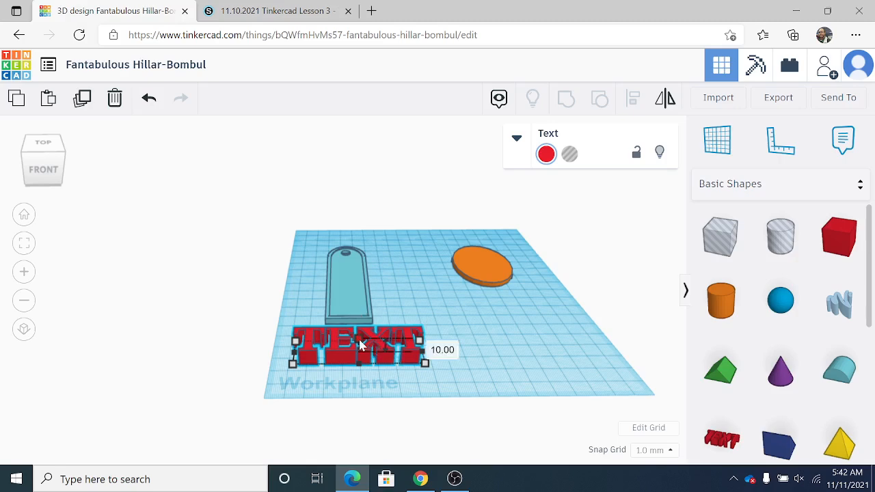
drag(360, 345, 360, 351)
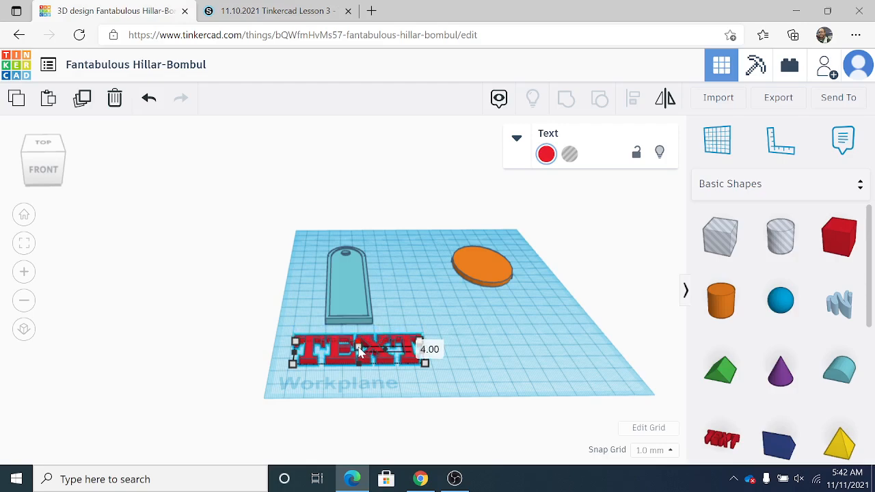
drag(360, 353, 360, 353)
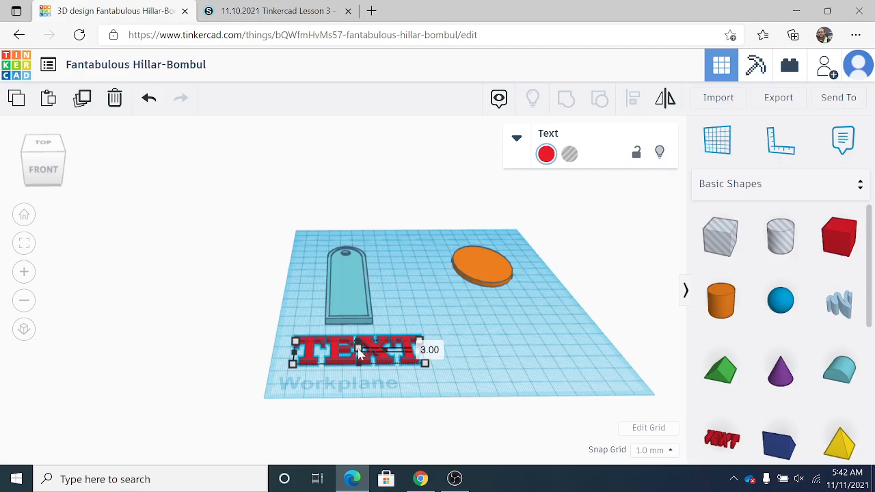
drag(360, 352, 360, 354)
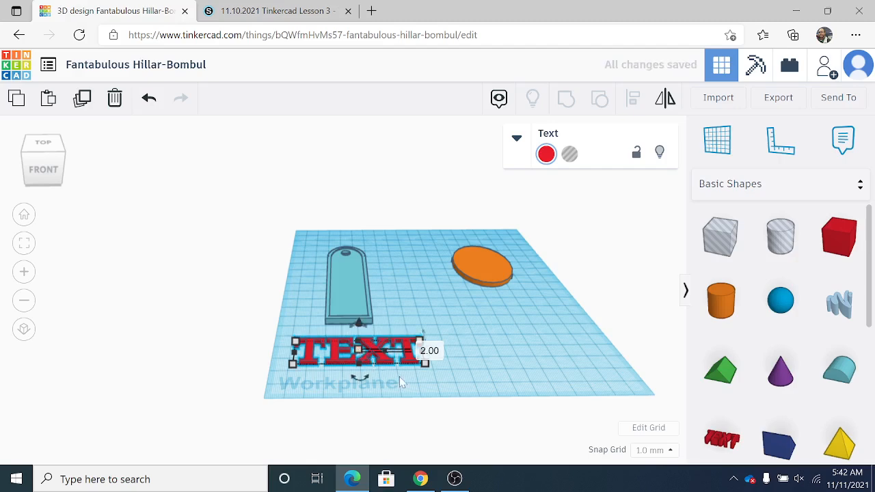
click(400, 377)
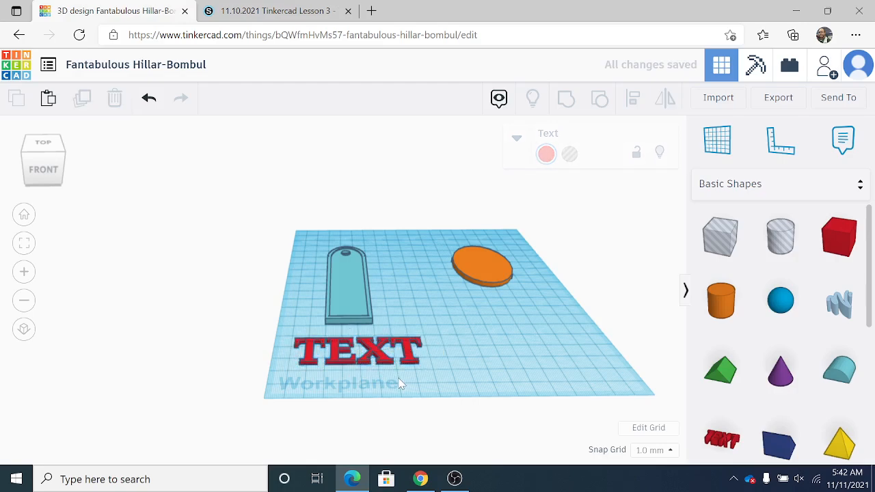
- Rotate the red text a quarter turn on the workplane so that it runs along the tag's length
right_drag(399, 377, 447, 363)
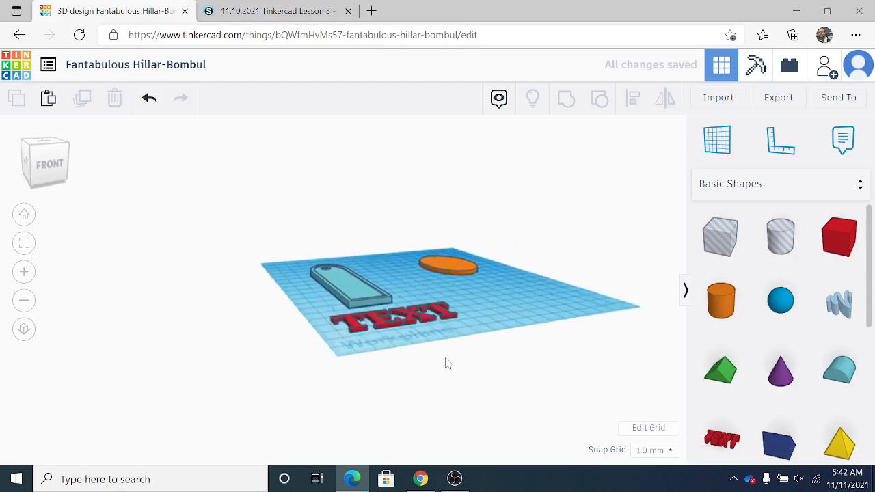
click(403, 331)
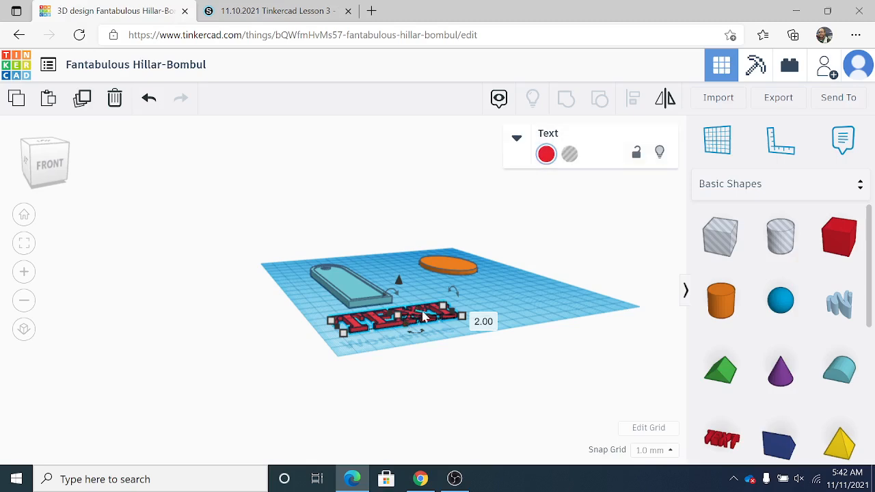
drag(416, 336, 309, 341)
click(336, 359)
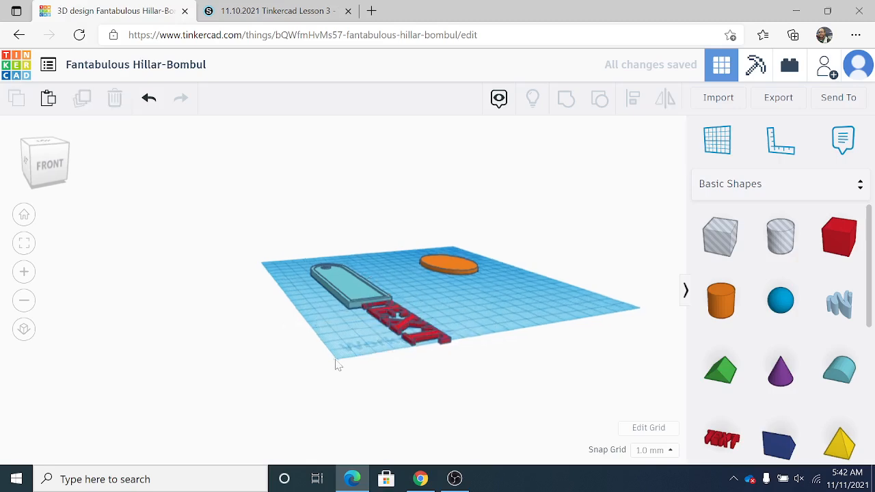
right_drag(336, 361, 483, 393)
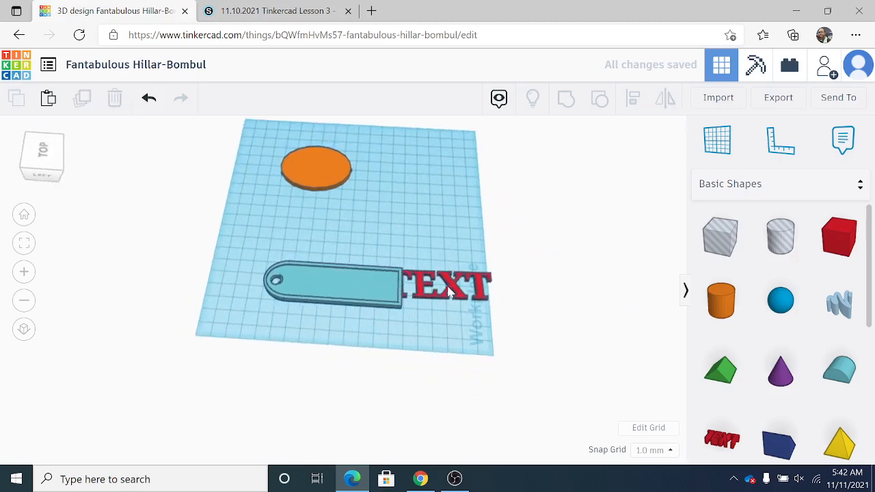
- Move the red text over the teal tag, between the key ring hole and the straight end
click(453, 292)
click(446, 331)
click(457, 293)
click(450, 328)
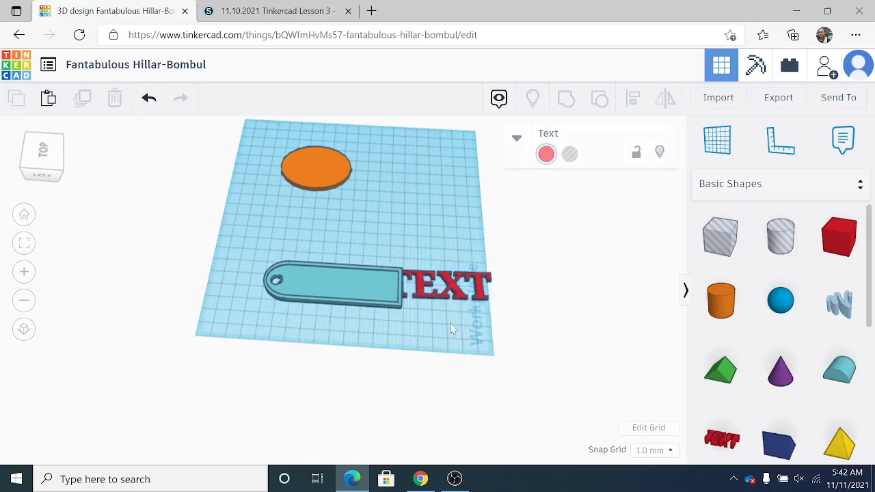
drag(458, 287, 348, 281)
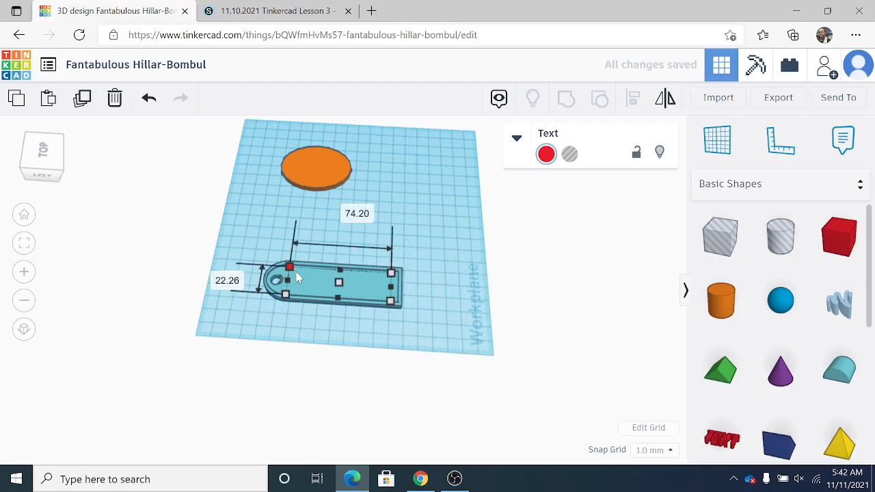
- Raise the red text above the workplane, moving the tag aside to reach it and back underneath
drag(292, 267, 325, 327)
click(322, 284)
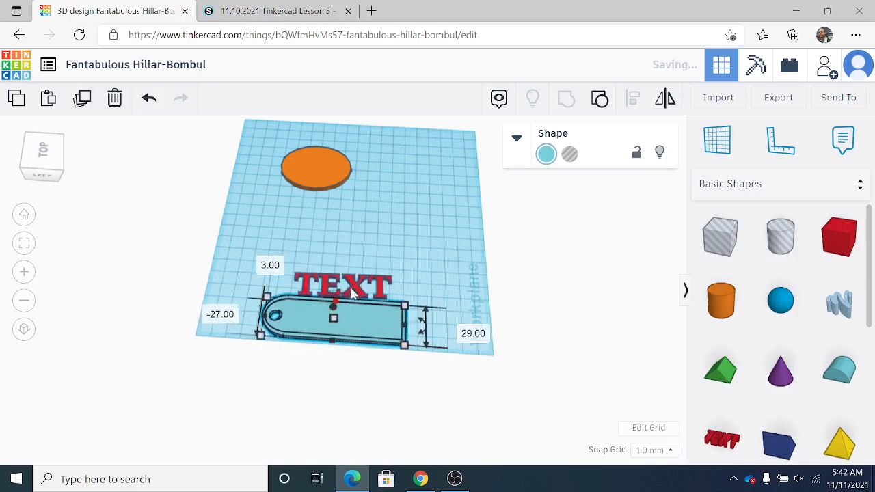
click(352, 291)
drag(341, 272, 341, 263)
drag(345, 318, 350, 291)
- Lower the raised text toward the recessed face of the tag
right_drag(351, 291, 335, 282)
drag(337, 276, 340, 285)
click(369, 330)
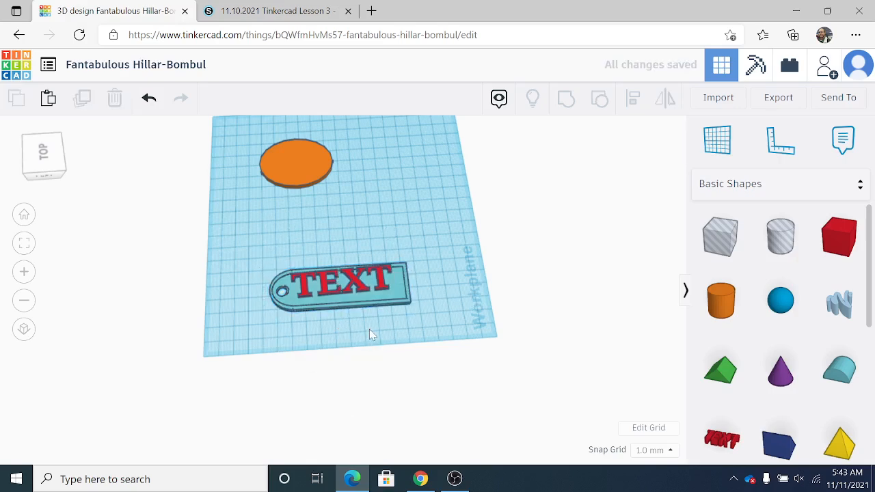
right_drag(369, 329, 354, 287)
click(355, 279)
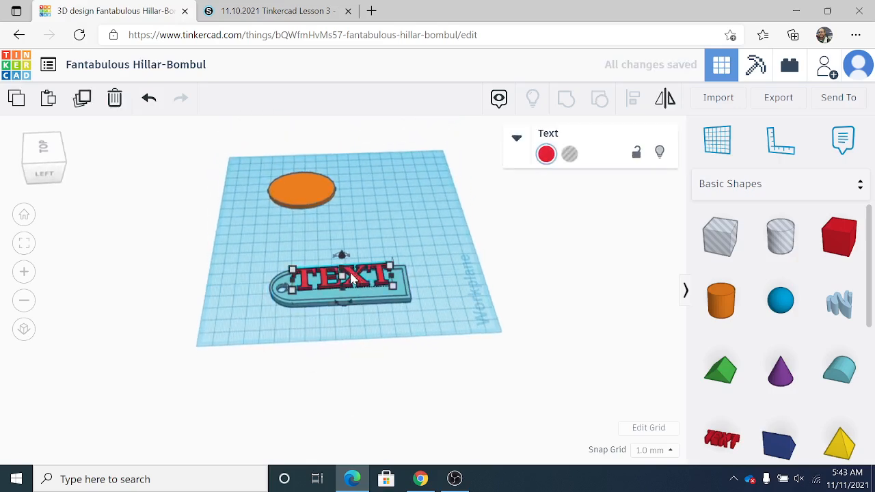
drag(340, 257, 344, 266)
click(365, 323)
right_drag(365, 319, 365, 341)
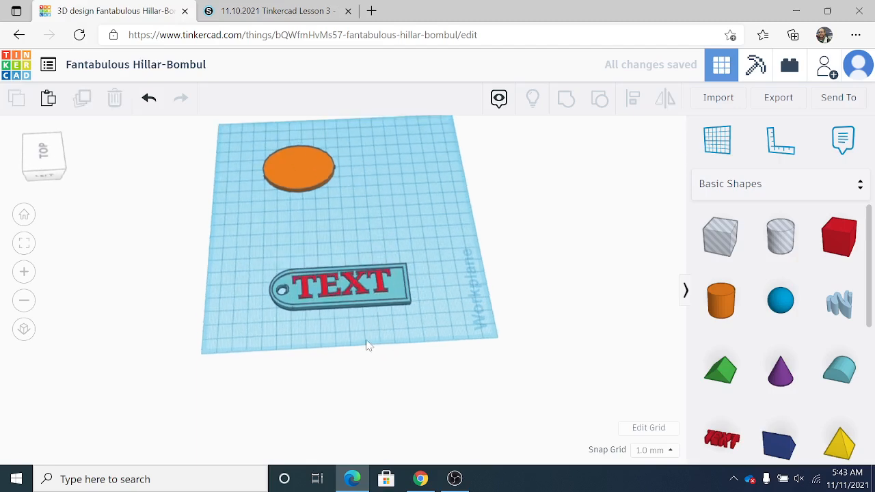
- Shift the red text by 1.86 mm and -2.08 mm to centre it within the recessed face of the tag
scroll(365, 325, up, 3)
click(354, 283)
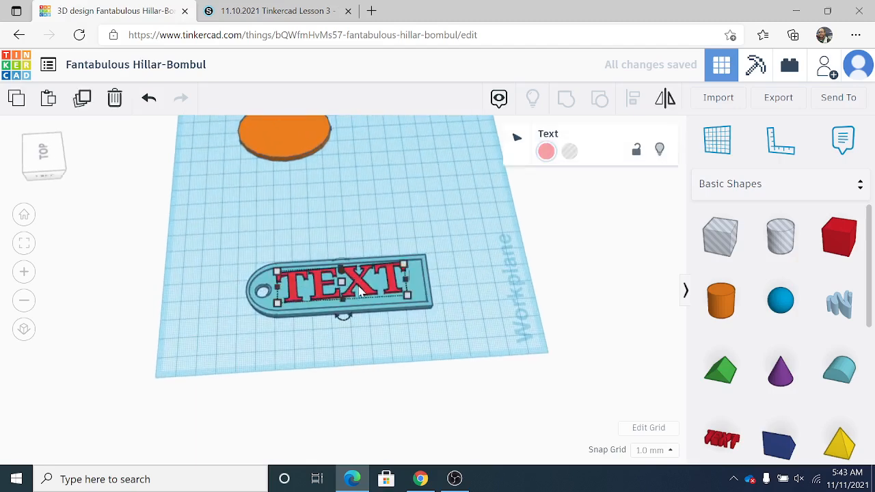
drag(351, 319, 347, 356)
click(388, 367)
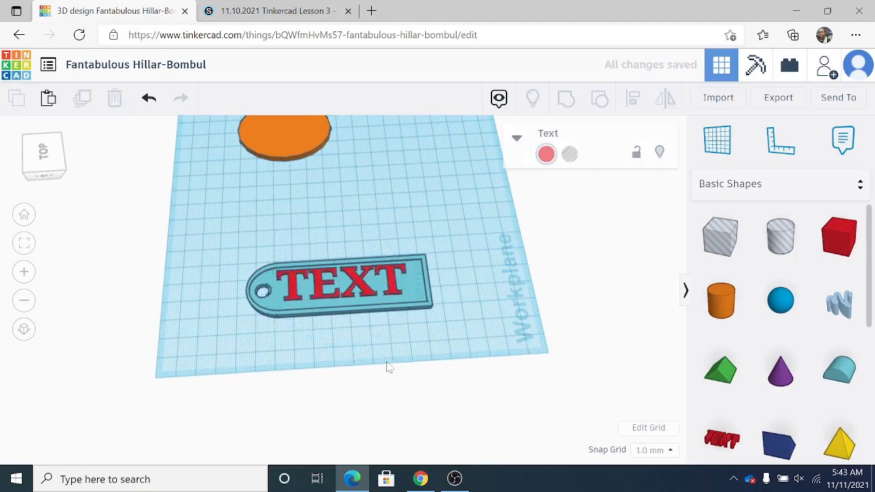
drag(359, 290, 362, 291)
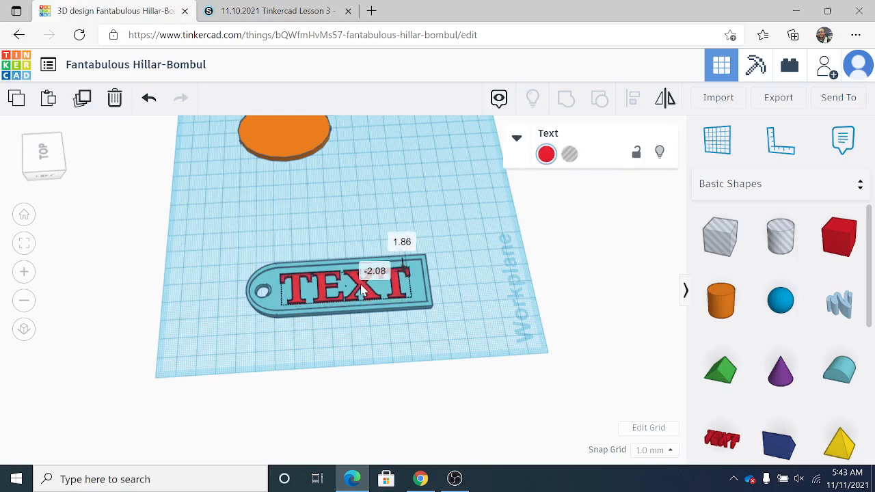
drag(361, 286, 362, 288)
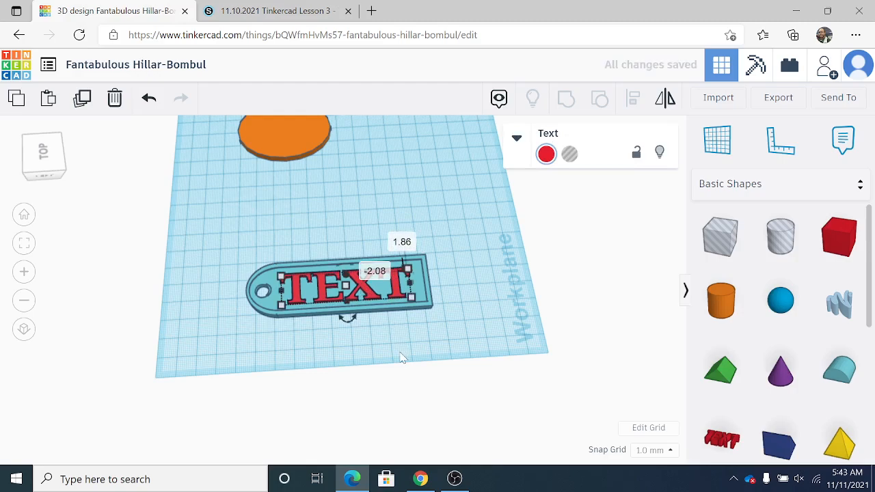
click(402, 357)
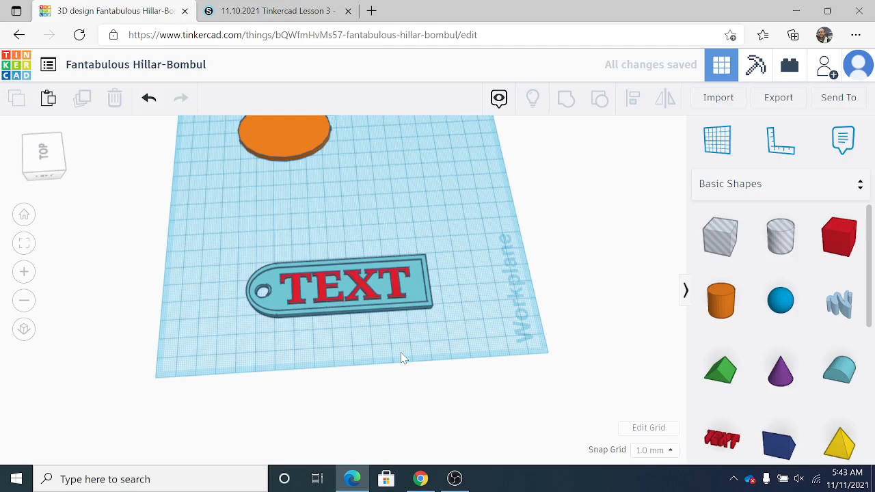
- Examine the font choices available for the red text in its shape settings
click(367, 293)
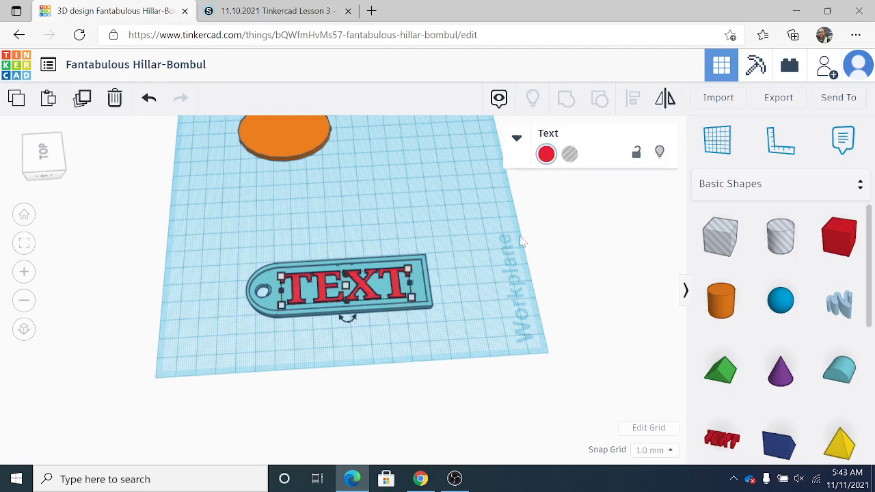
click(517, 140)
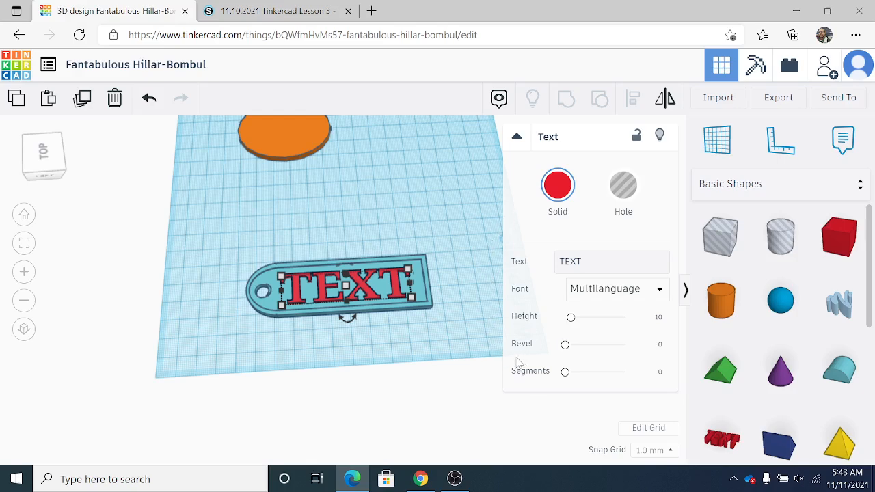
click(662, 291)
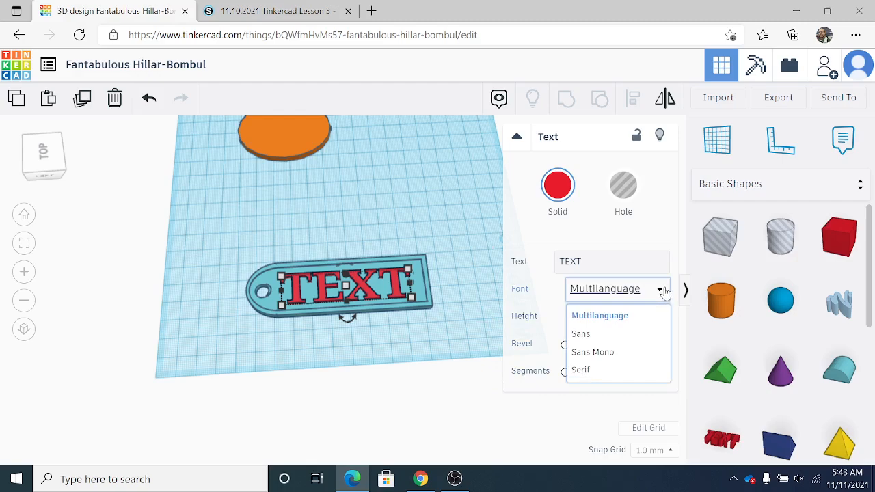
click(381, 423)
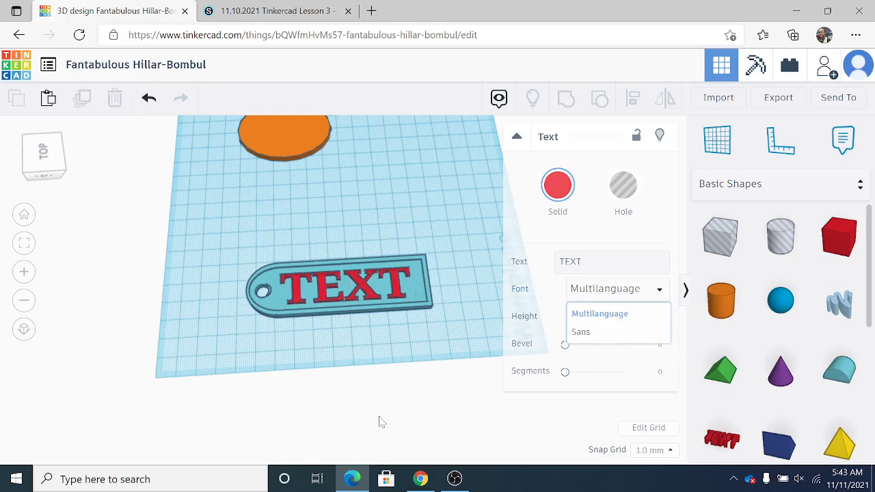
click(362, 292)
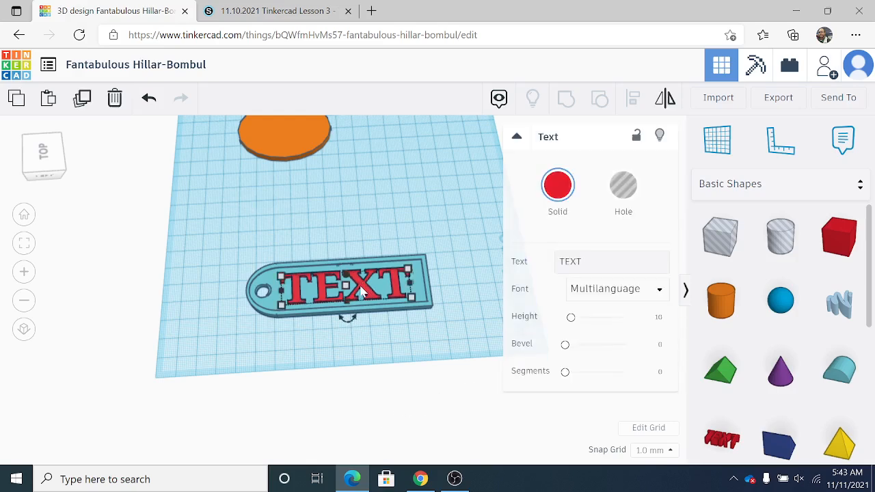
- Replace the placeholder wording of the red text with the teacher's title and surname
click(567, 264)
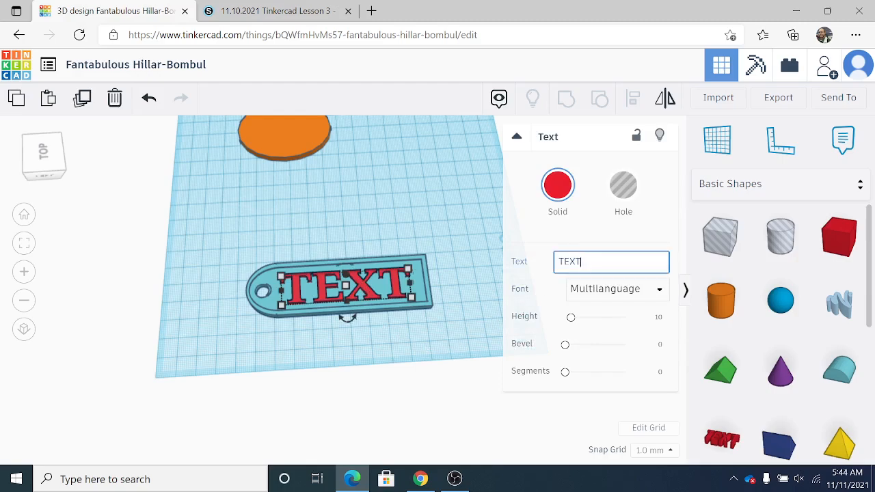
key(BackSpace)
key(BackSpace)
key(BackSpace)
key(BackSpace)
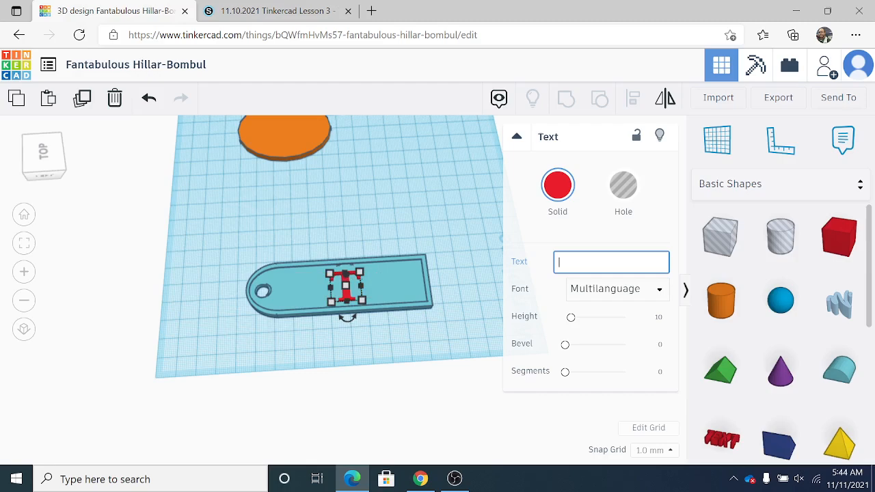
text(Mr. )
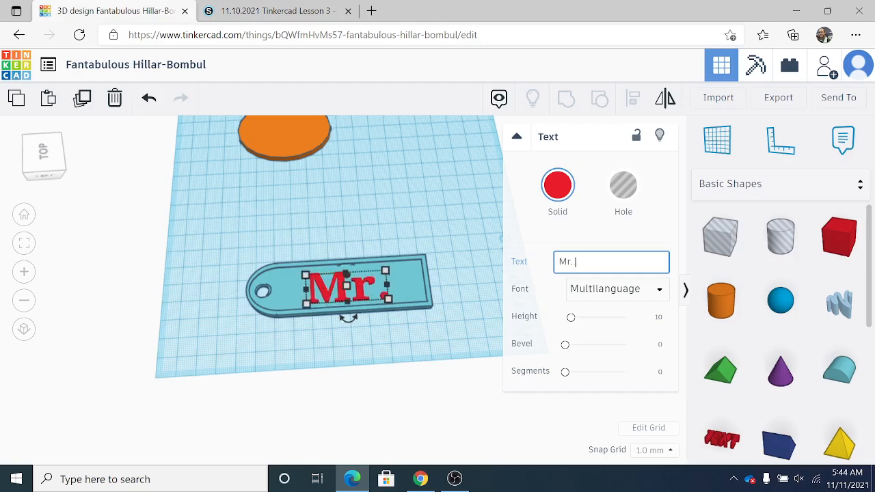
text(Jones)
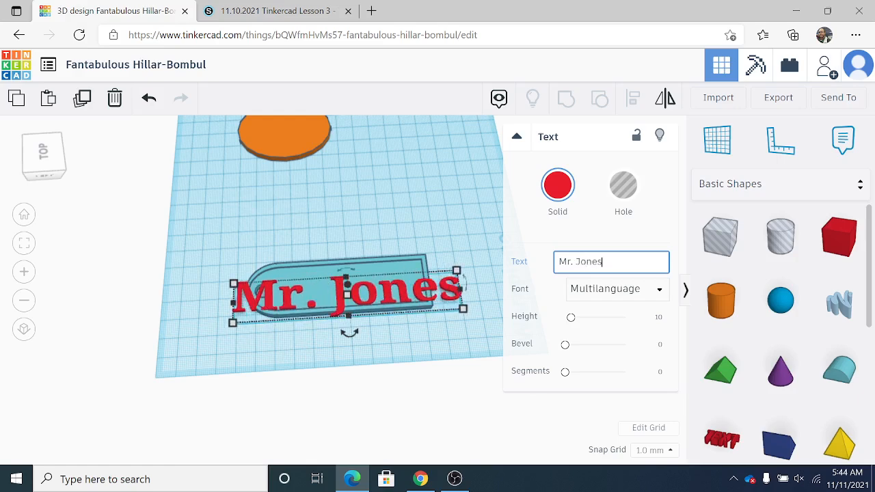
click(420, 341)
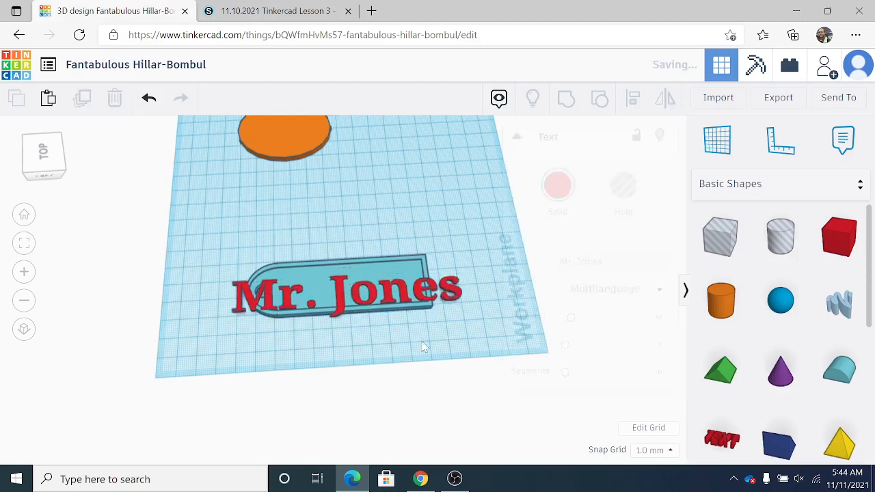
- Shrink the red name text to about 78 by 16 mm and position it inside the tag's recessed face
click(344, 292)
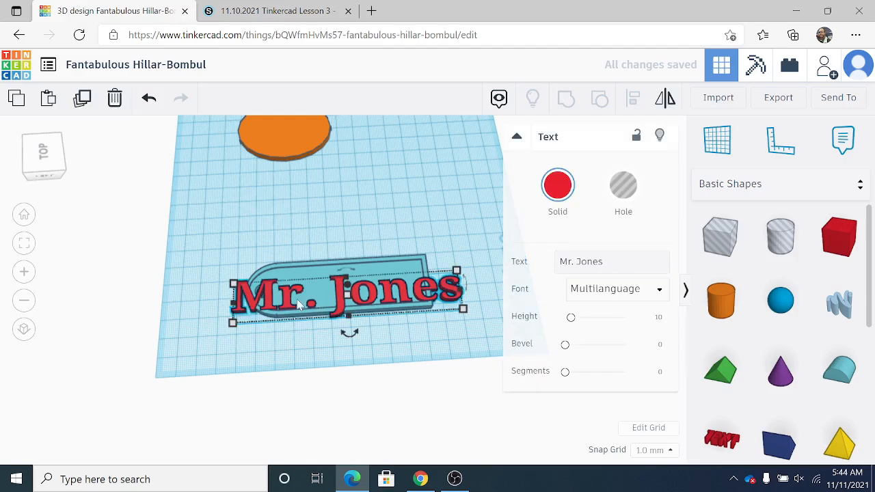
drag(239, 289, 314, 294)
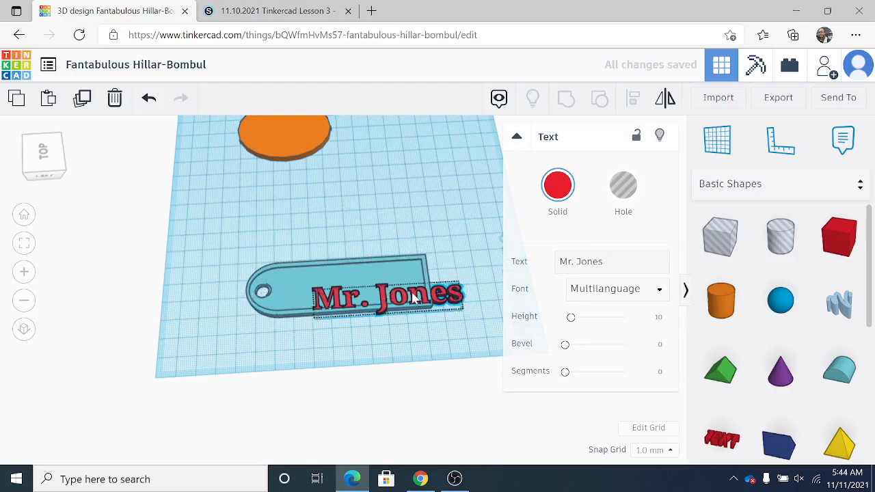
key(Left)
key(Left)
key(Left)
key(Left)
key(Left)
key(Left)
key(Left)
key(Left)
key(Left)
key(Left)
key(Left)
key(Left)
key(Left)
key(Left)
key(Left)
key(Left)
key(Left)
key(Left)
drag(385, 293, 381, 291)
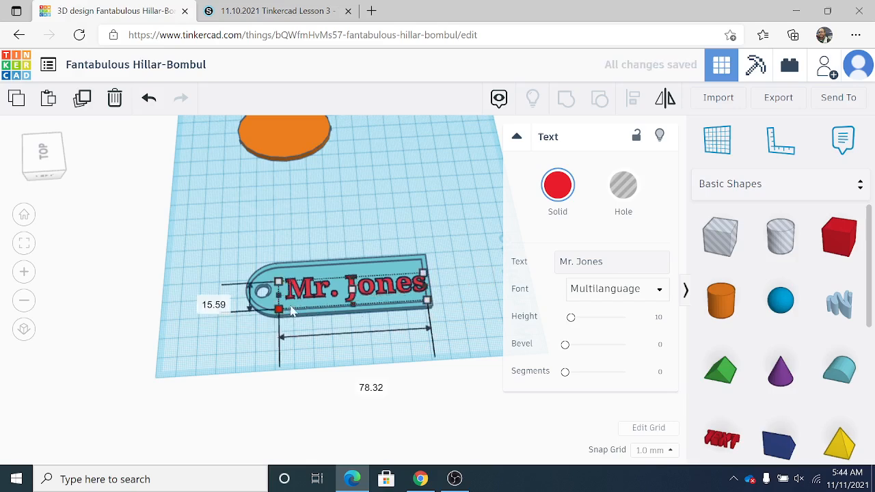
drag(292, 311, 295, 308)
drag(385, 291, 375, 287)
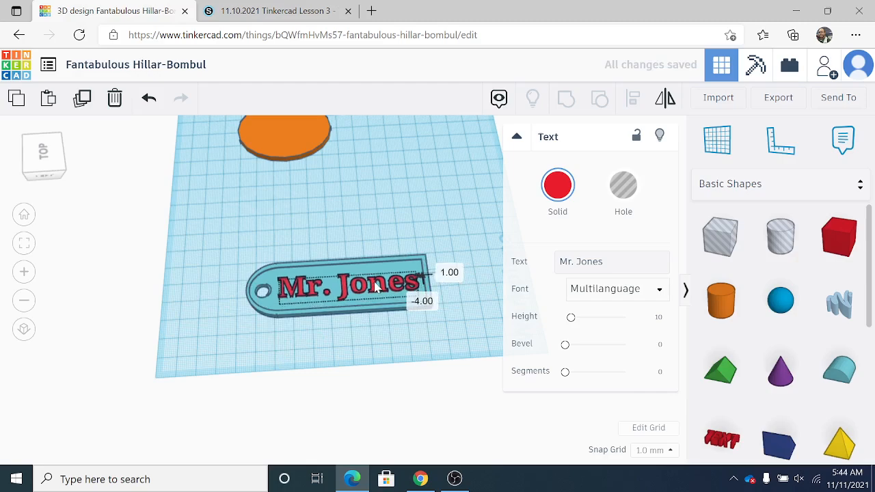
- Lower the red name text by 1 mm into the recessed face of the tag
click(393, 336)
right_drag(393, 335, 367, 305)
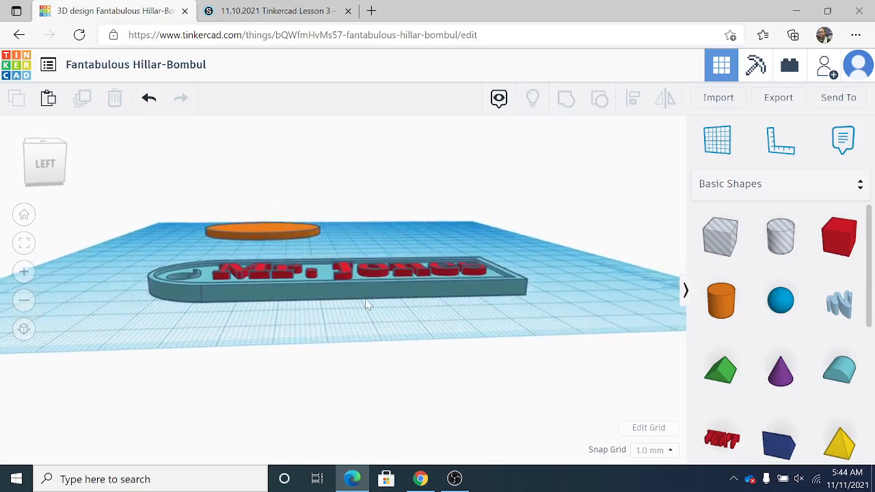
click(348, 274)
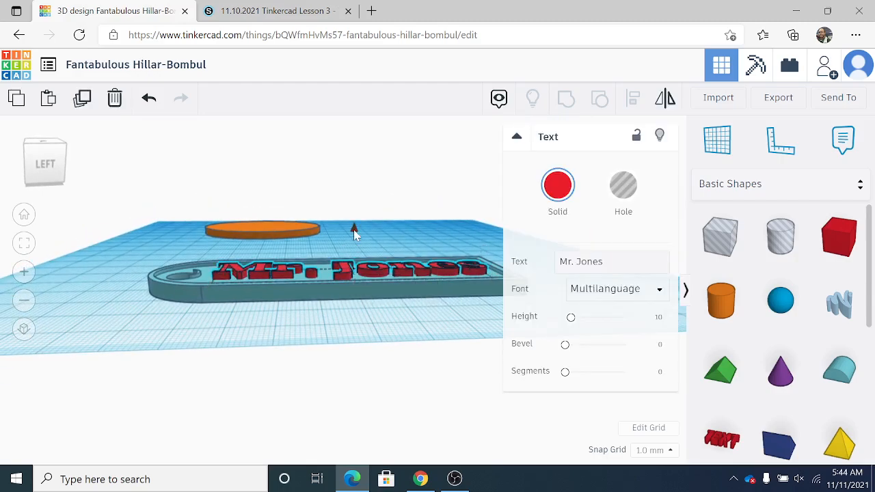
drag(354, 234, 354, 239)
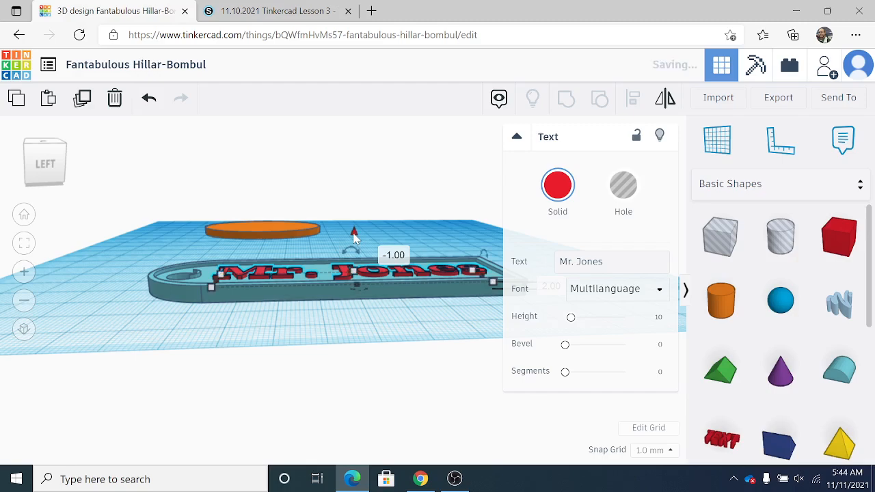
click(370, 308)
- Examine the name tag from the ring-hole end, above and the sides, checking the raised text against the recessed face
right_drag(368, 304, 368, 343)
scroll(362, 335, up, 5)
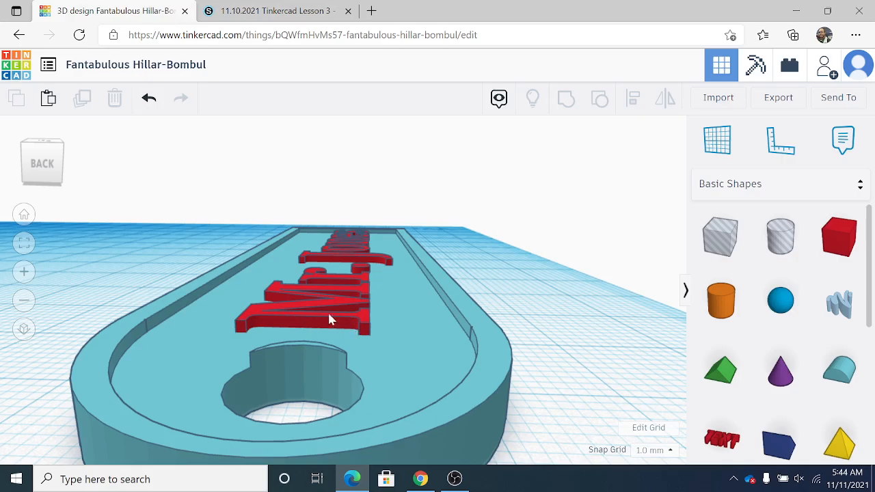
right_drag(432, 362, 205, 365)
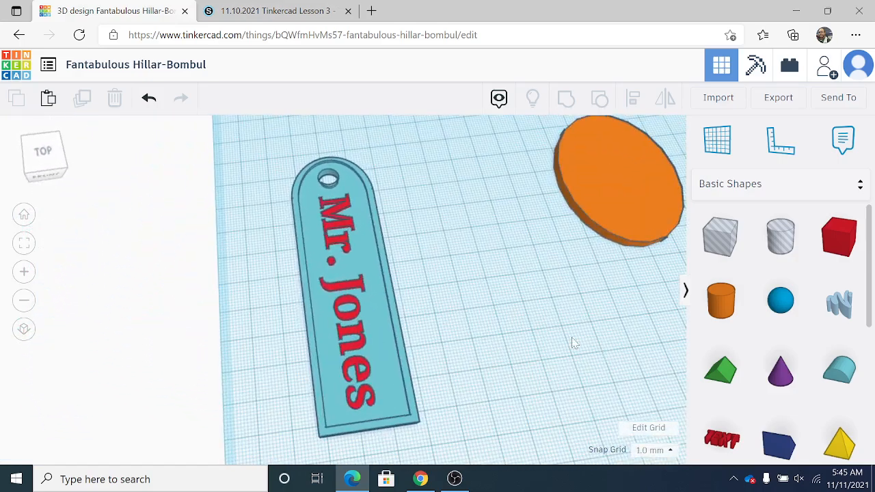
right_drag(573, 343, 481, 373)
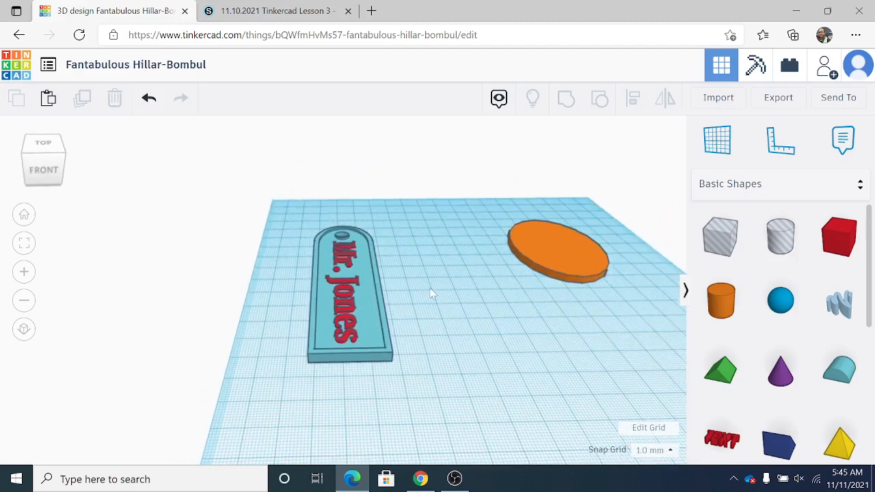
right_drag(344, 240, 395, 320)
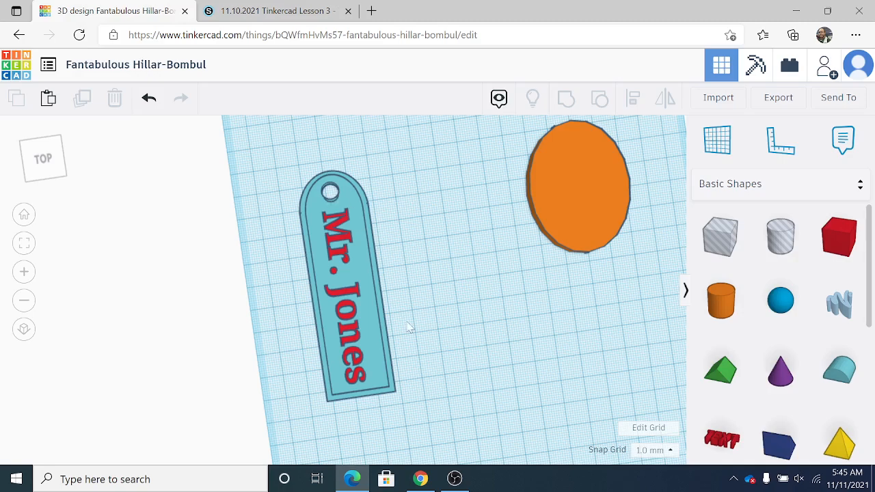
right_drag(409, 328, 412, 273)
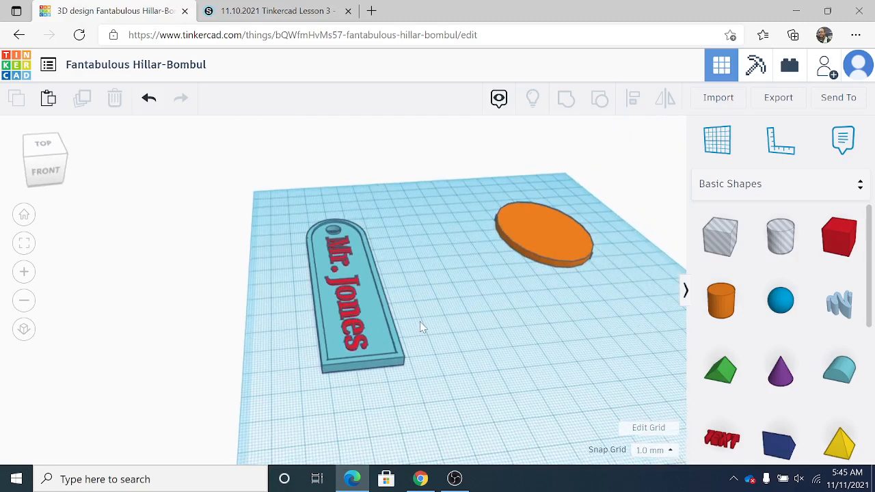
right_drag(419, 323, 389, 334)
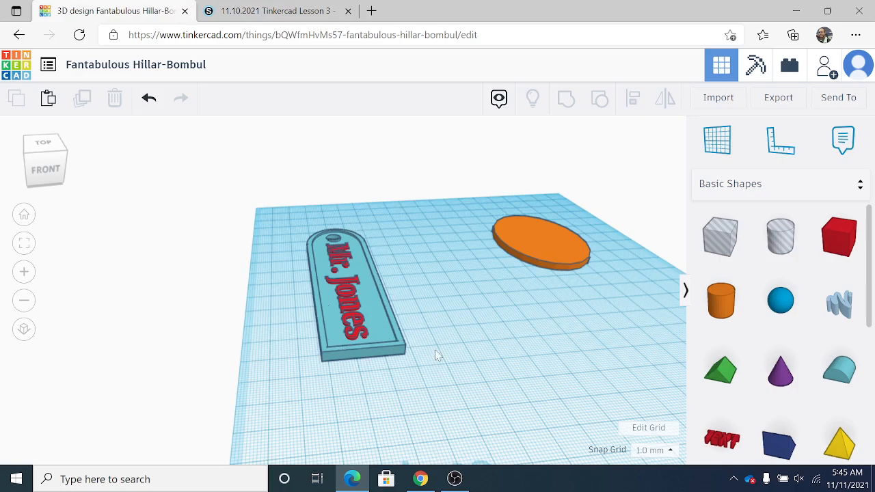
right_drag(401, 413, 607, 475)
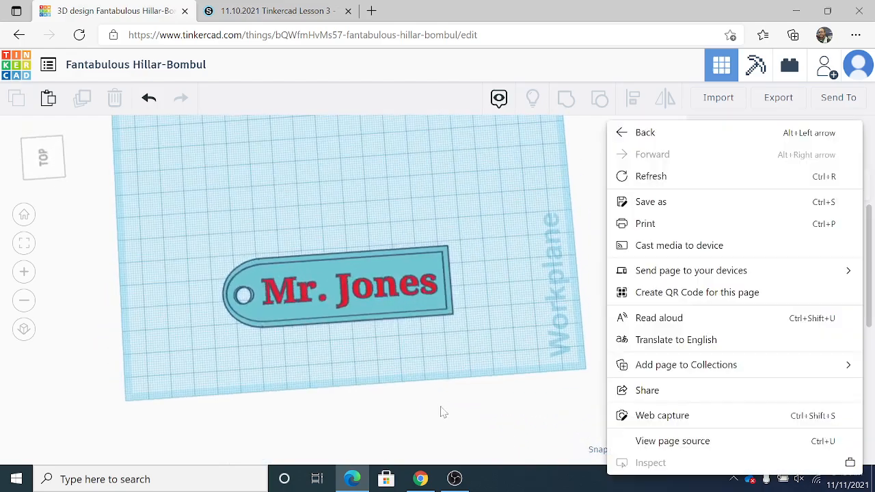
click(490, 373)
mouse_move(501, 329)
right_down()
mouse_move(467, 290)
mouse_move(495, 263)
mouse_move(476, 335)
mouse_move(495, 321)
right_up()
scroll(496, 313, up, 3)
scroll(493, 314, down, 1)
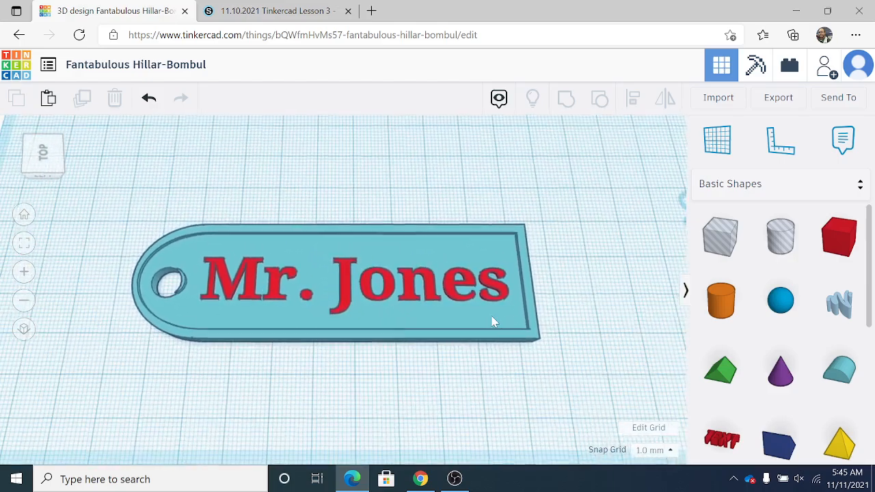
scroll(492, 318, down, 2)
right_drag(492, 318, 496, 281)
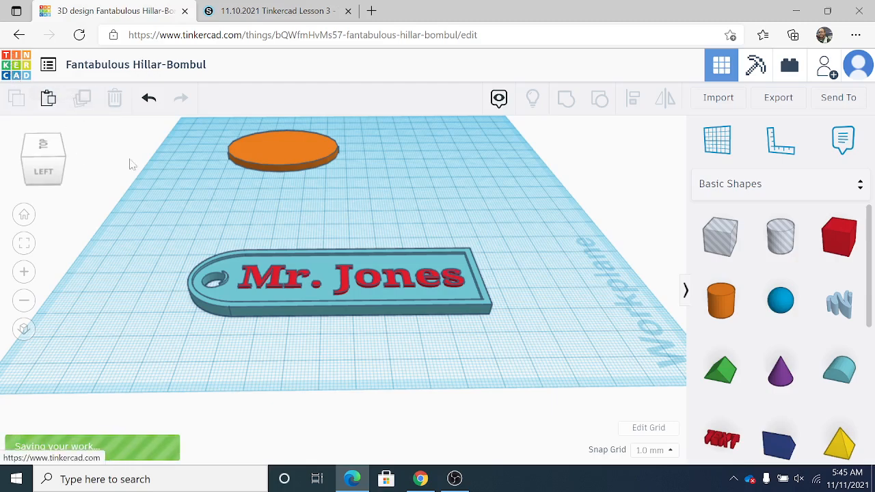
click(455, 479)
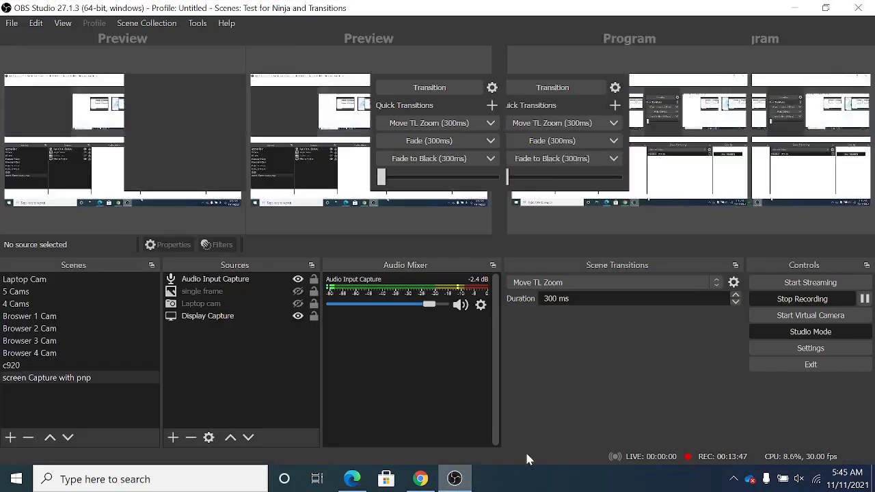